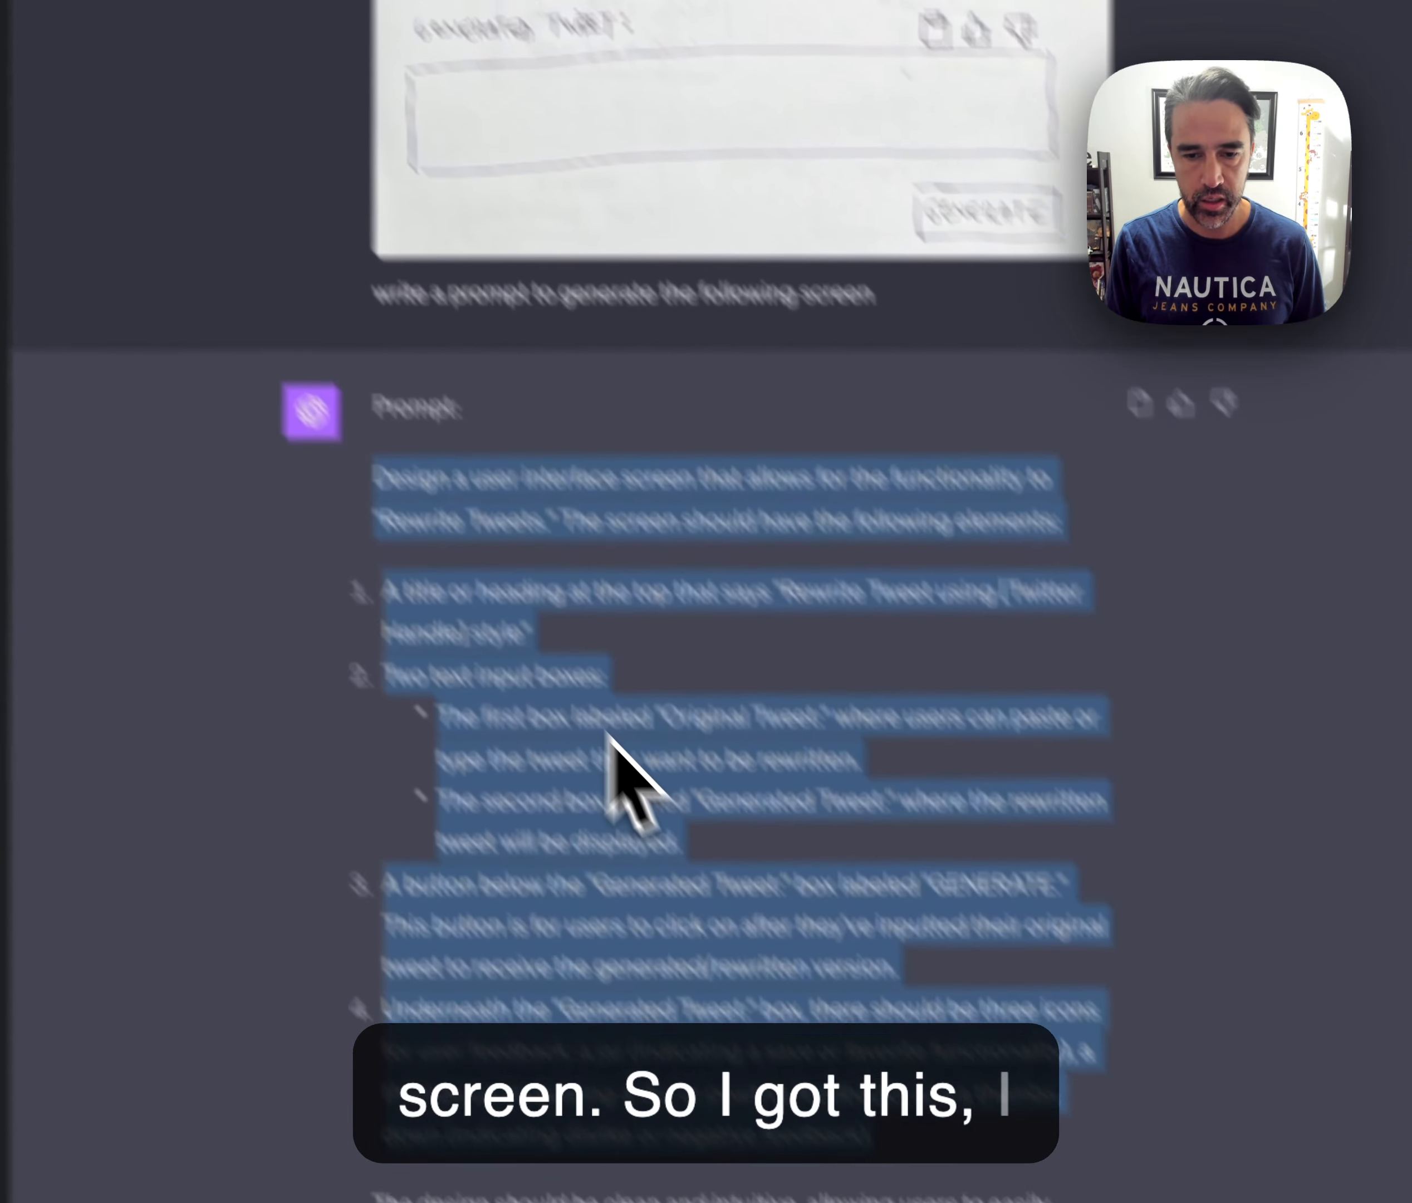
Copy the Rewrite Tweets screen prompt from the ChatGPT answer and submit it as a new generation in v0
{"action": "right_click", "coordinate": [699, 827]}
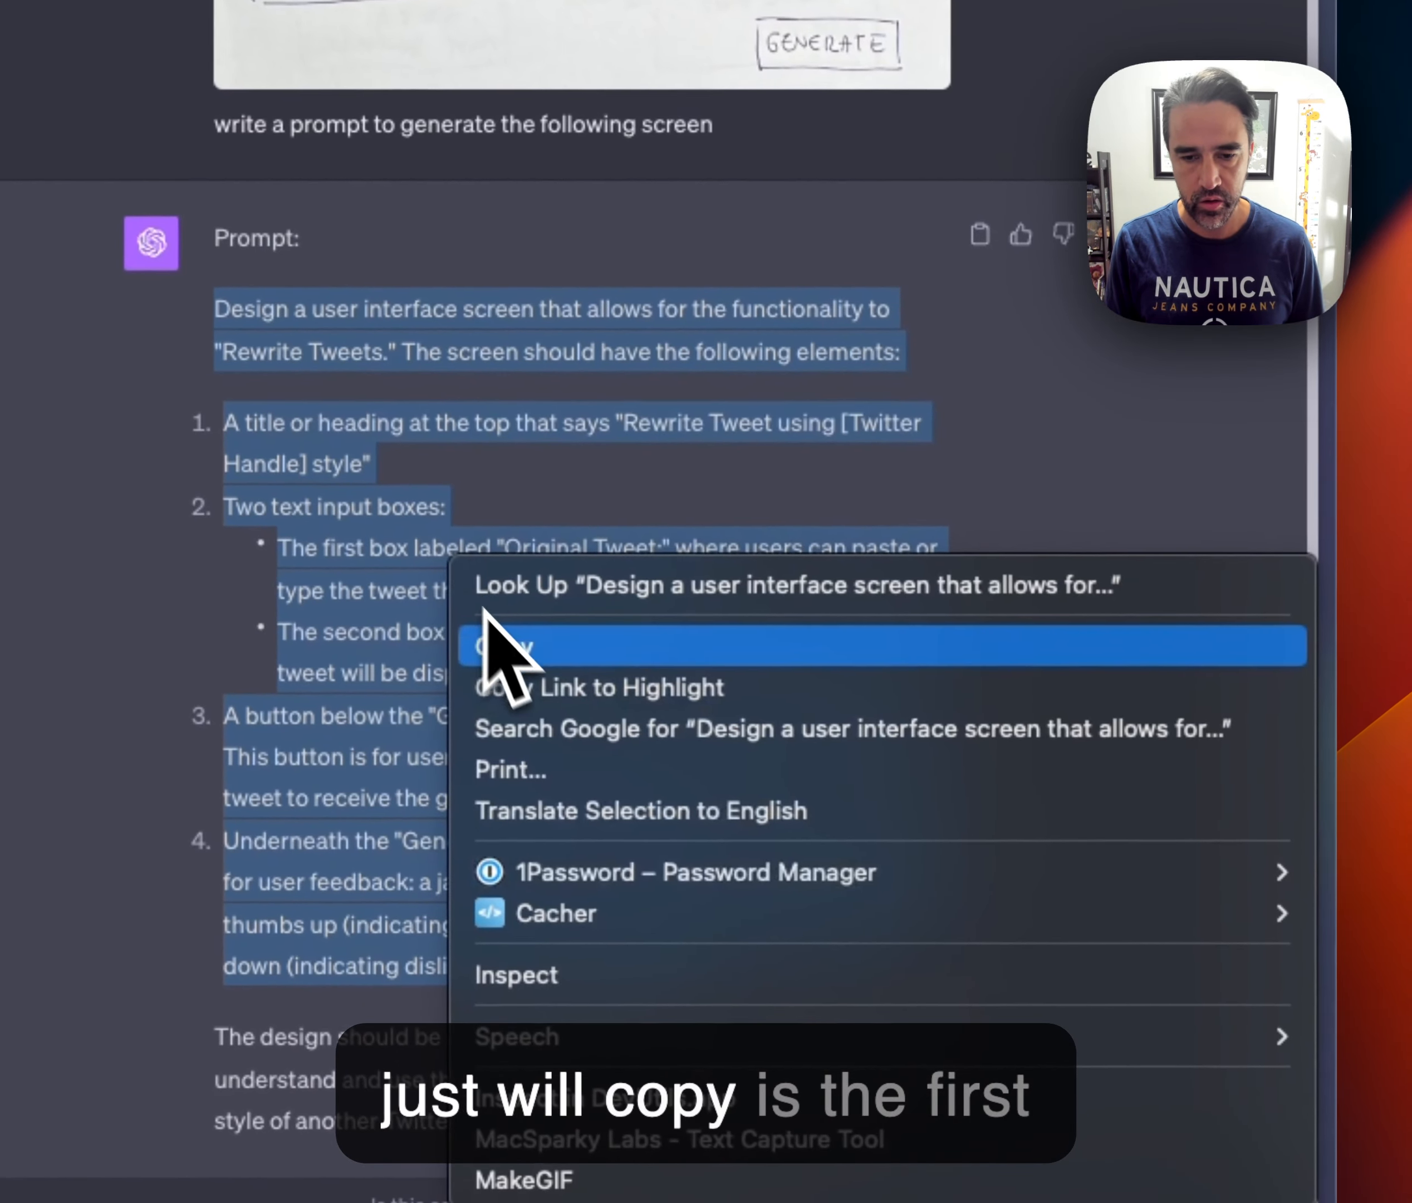
{"action": "left_click", "coordinate": [753, 903]}
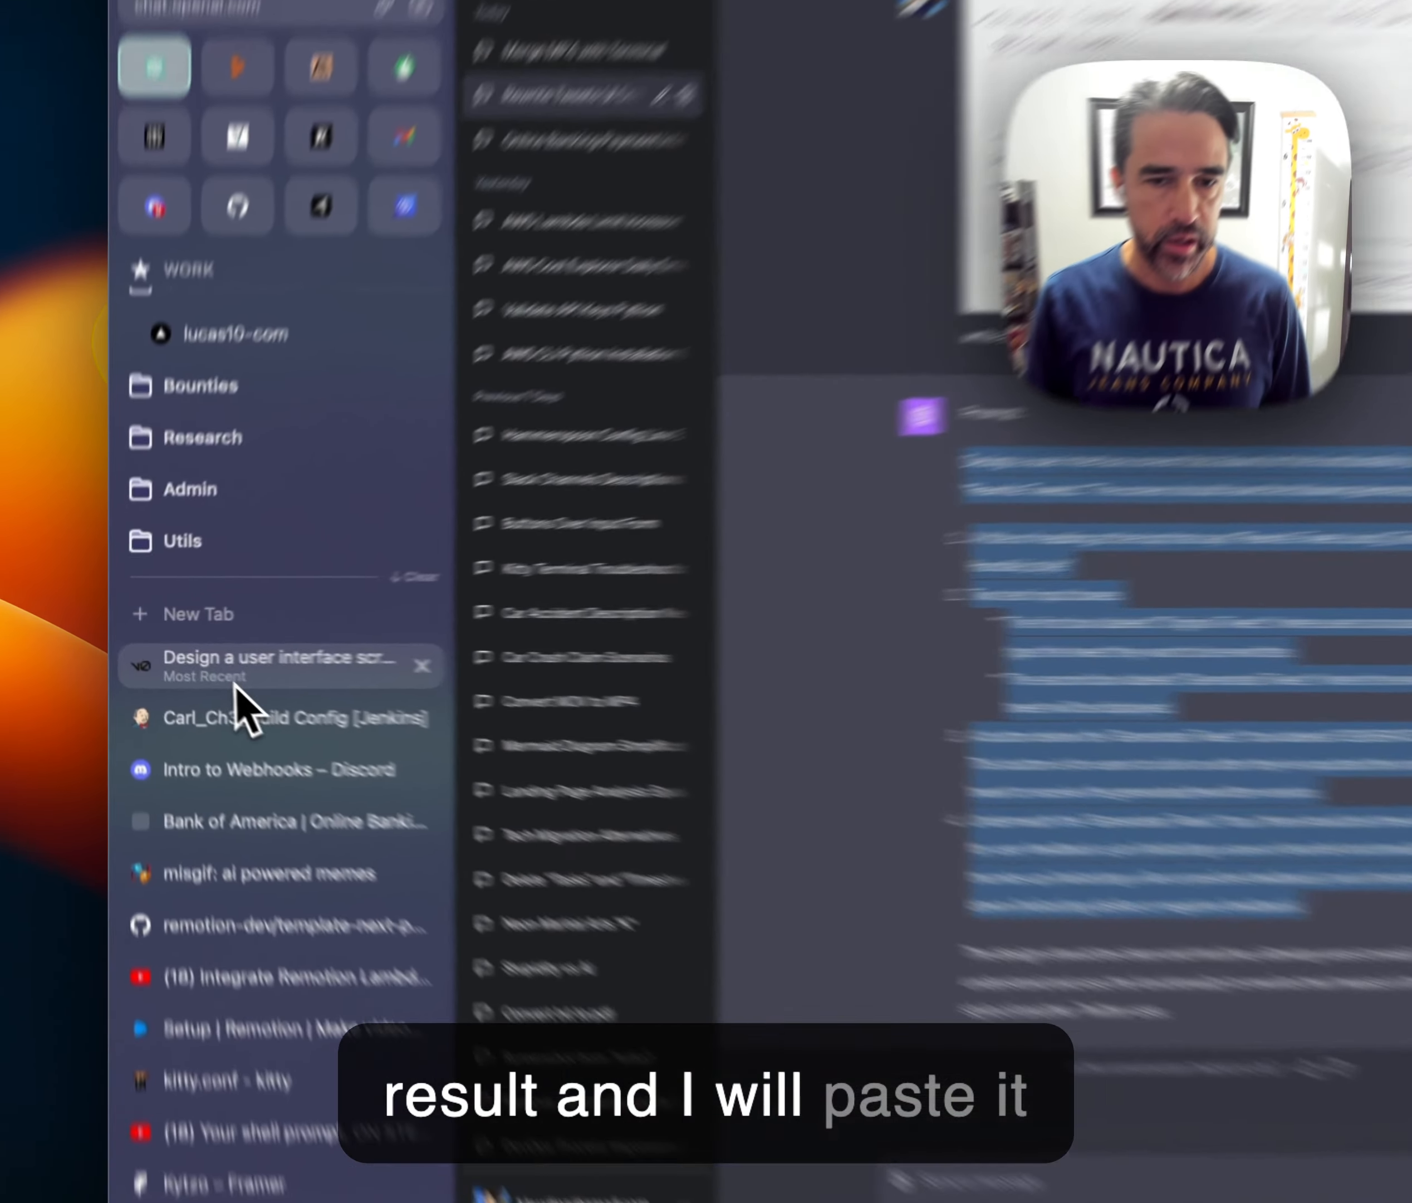
{"action": "left_click", "coordinate": [235, 682]}
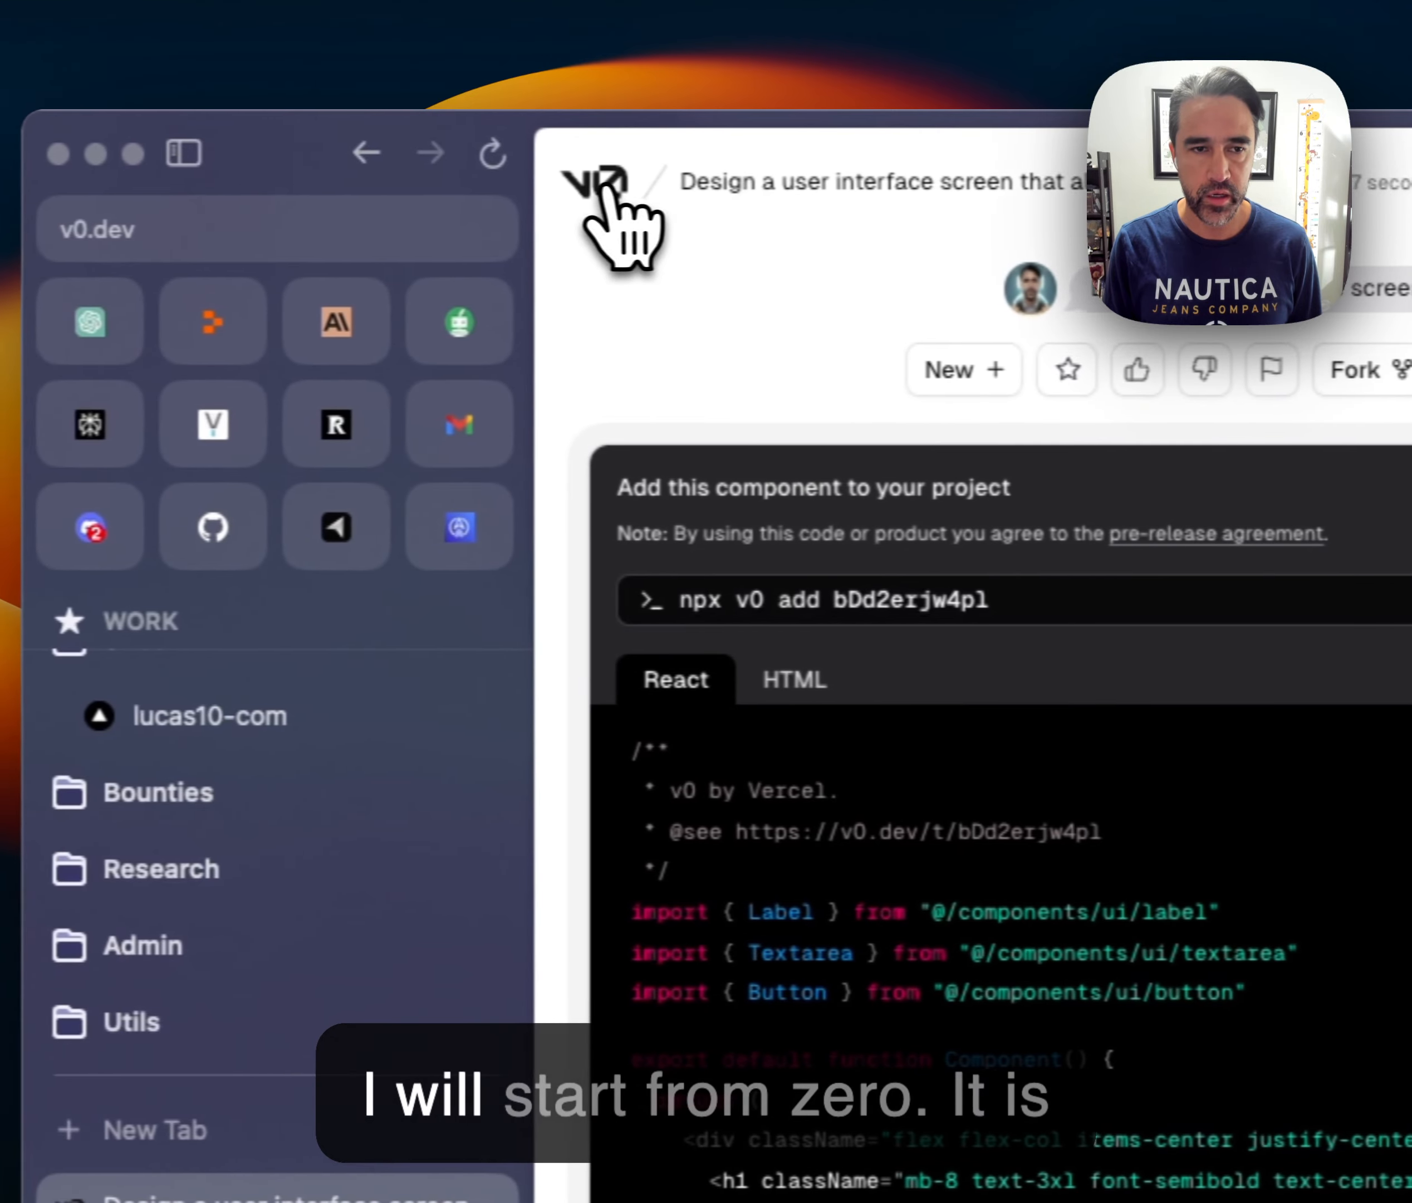
{"action": "left_click", "coordinate": [625, 186]}
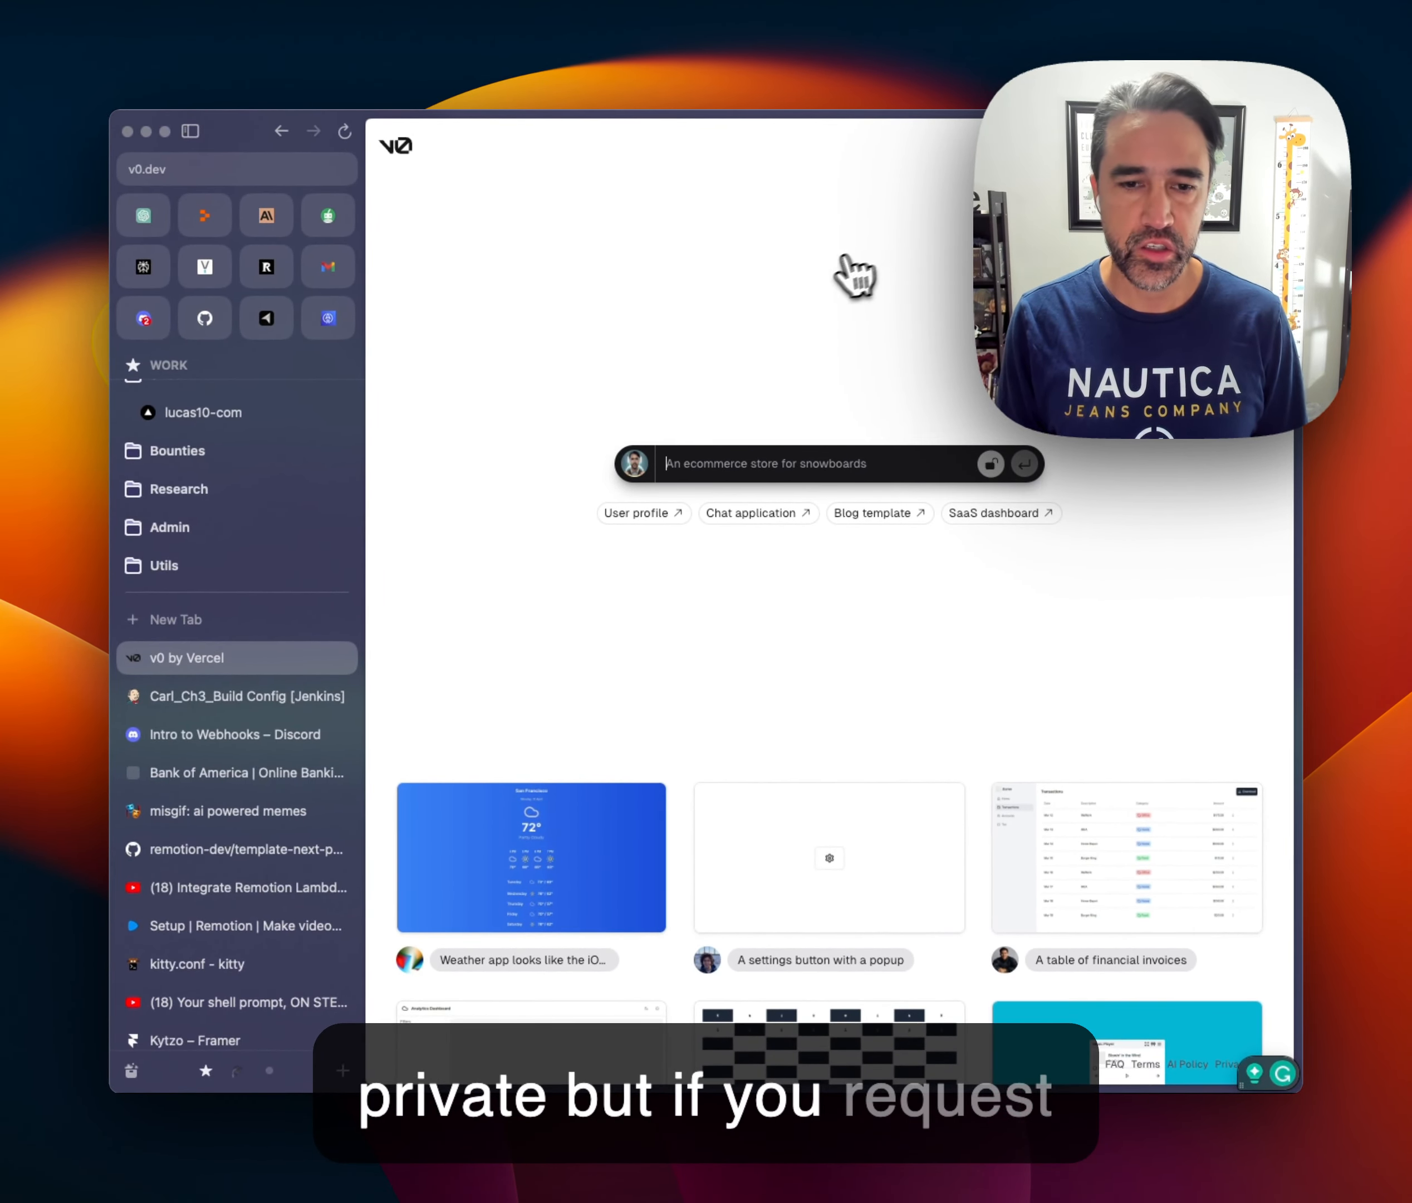
{"action": "key", "text": "super+v"}
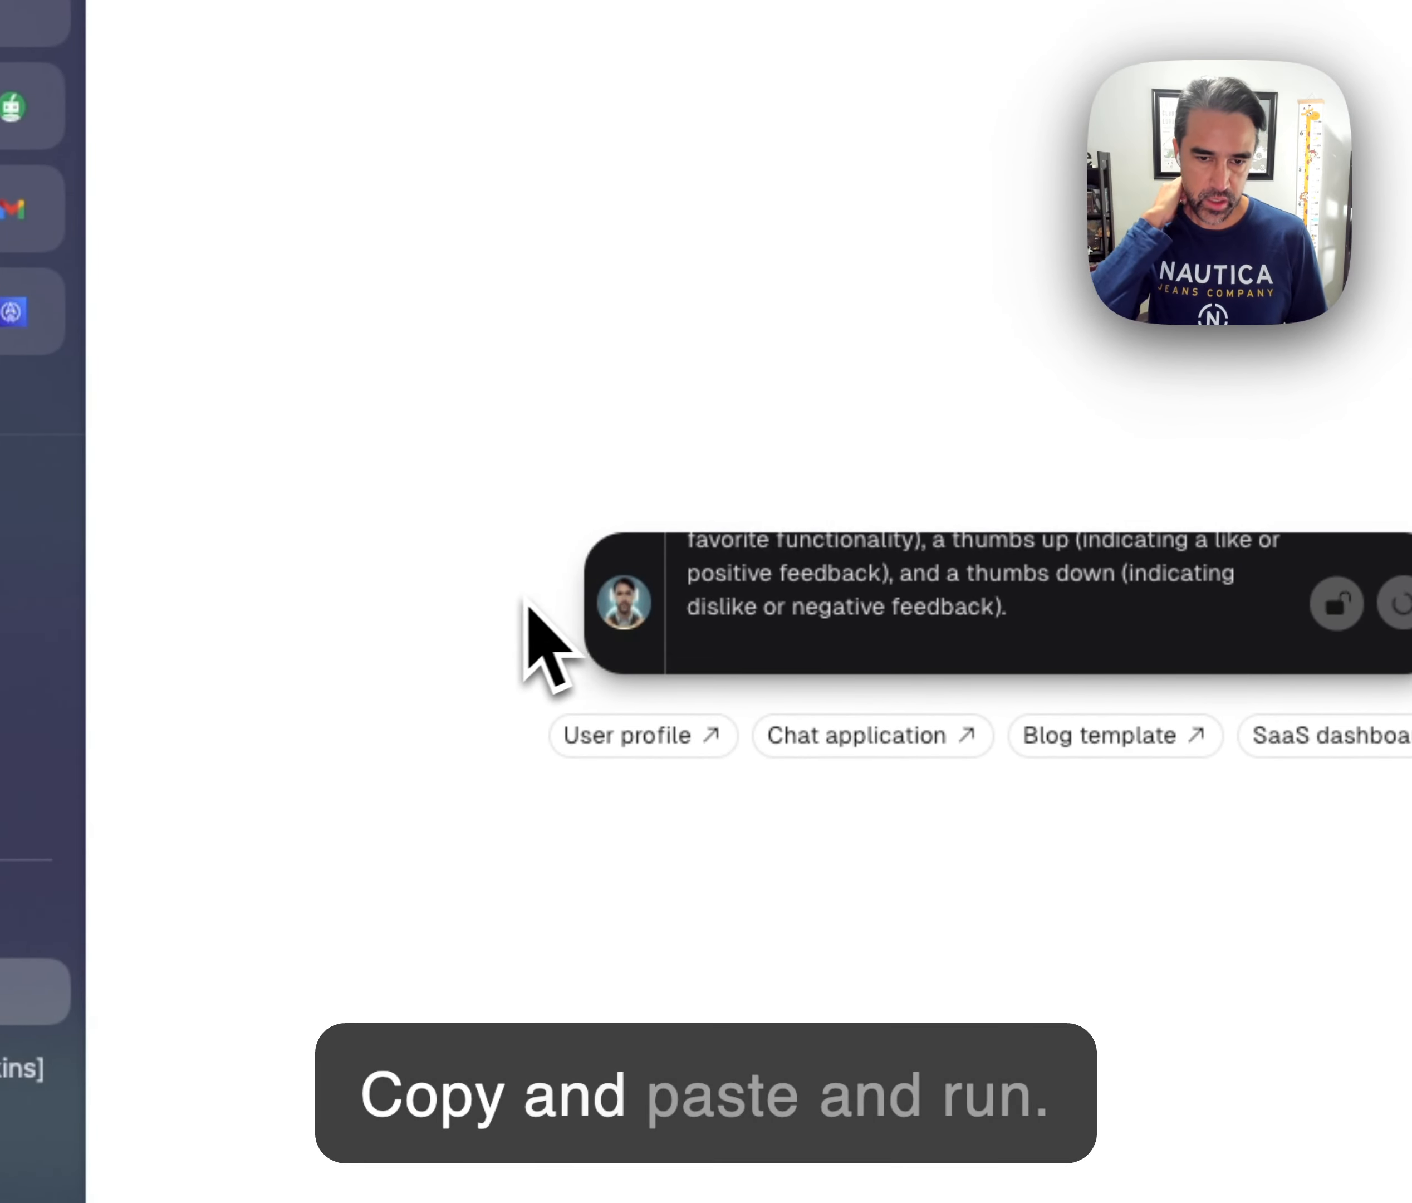
{"action": "key", "text": "Return"}
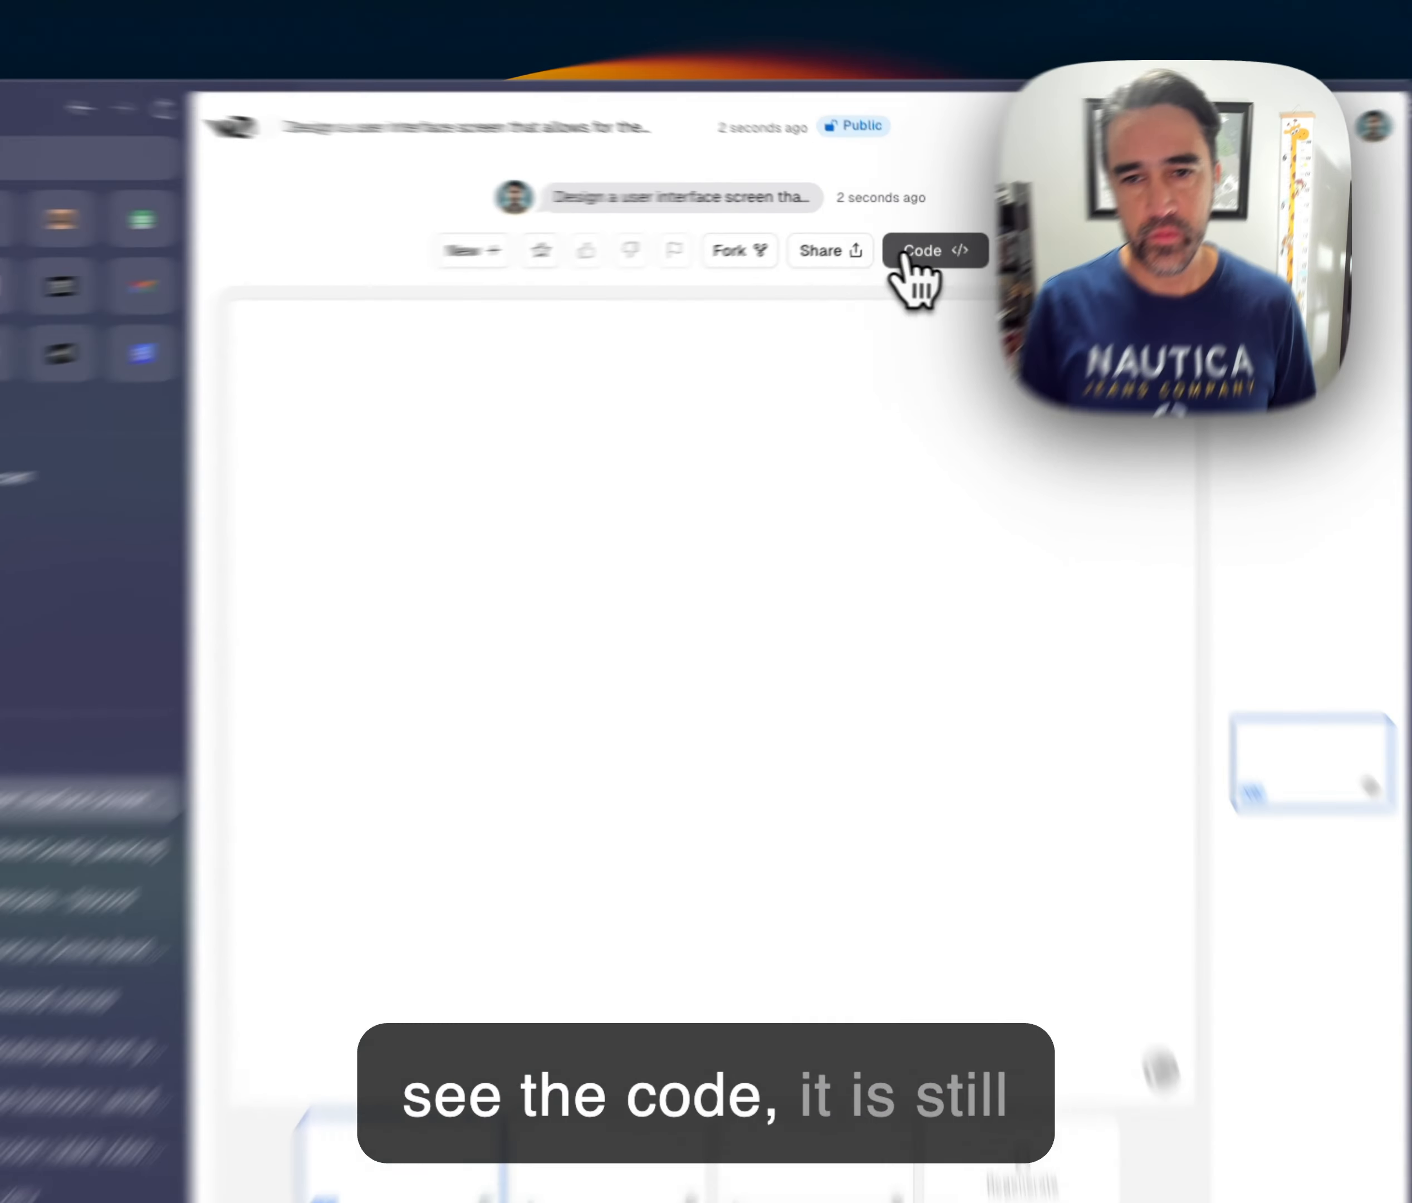
View the generated component's code and return to its canvas preview
{"action": "left_click", "coordinate": [927, 242]}
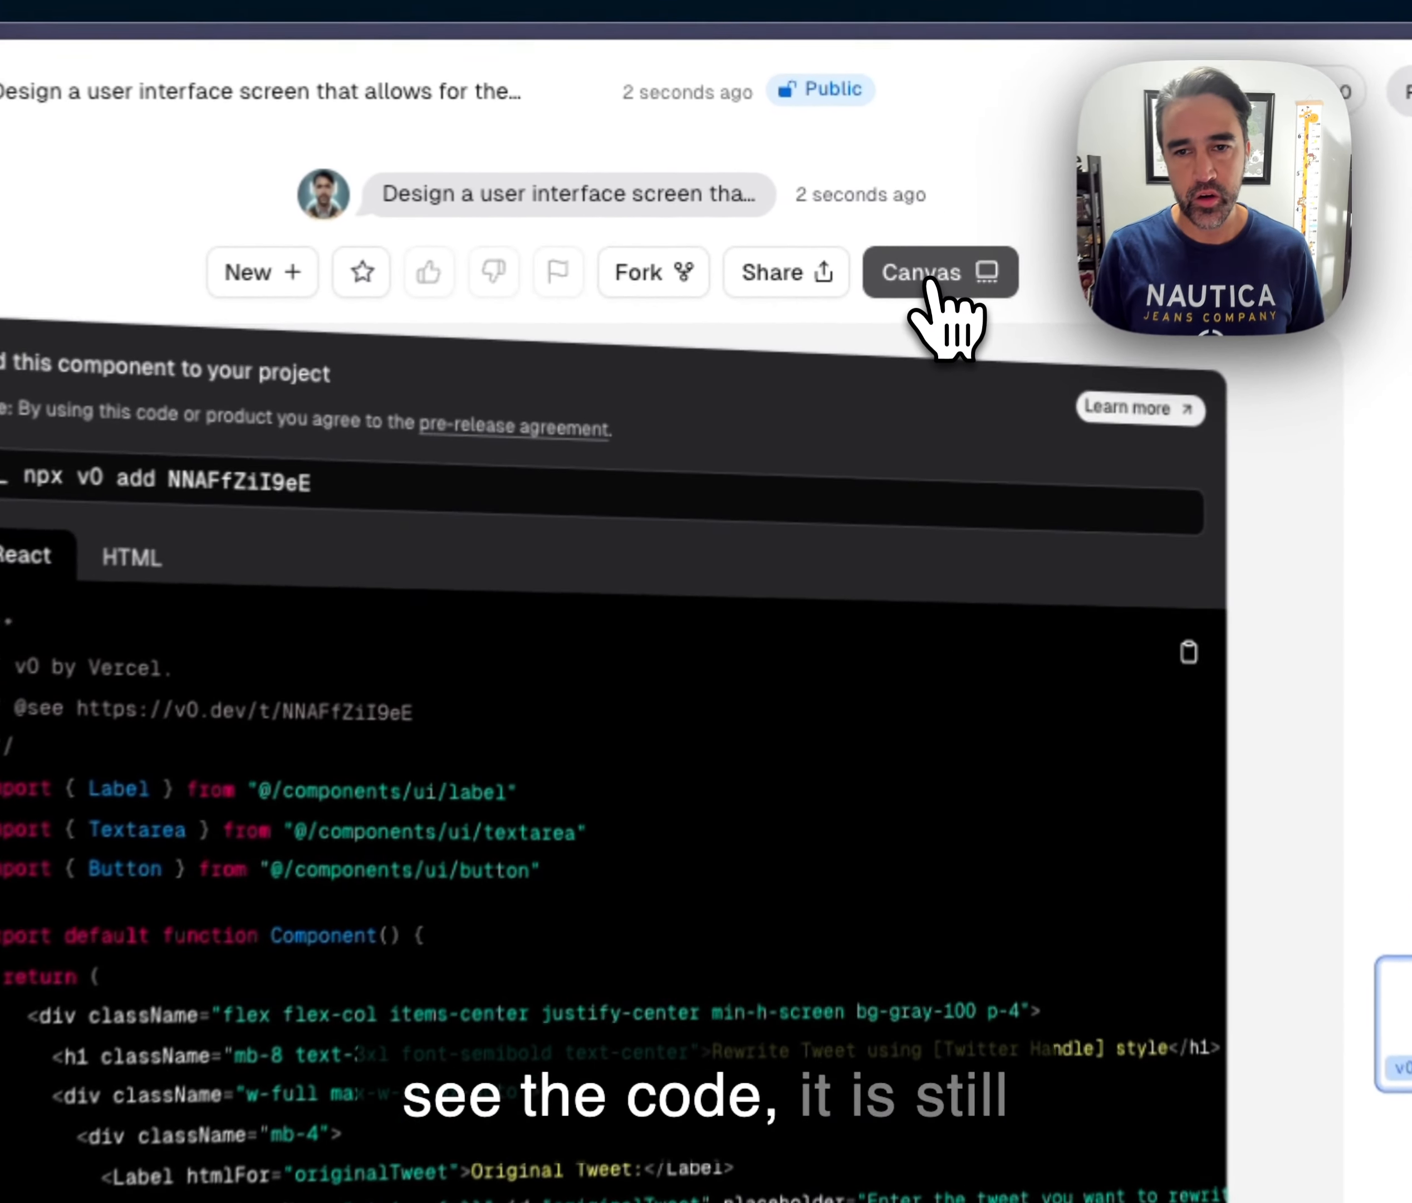
{"action": "left_click", "coordinate": [928, 280]}
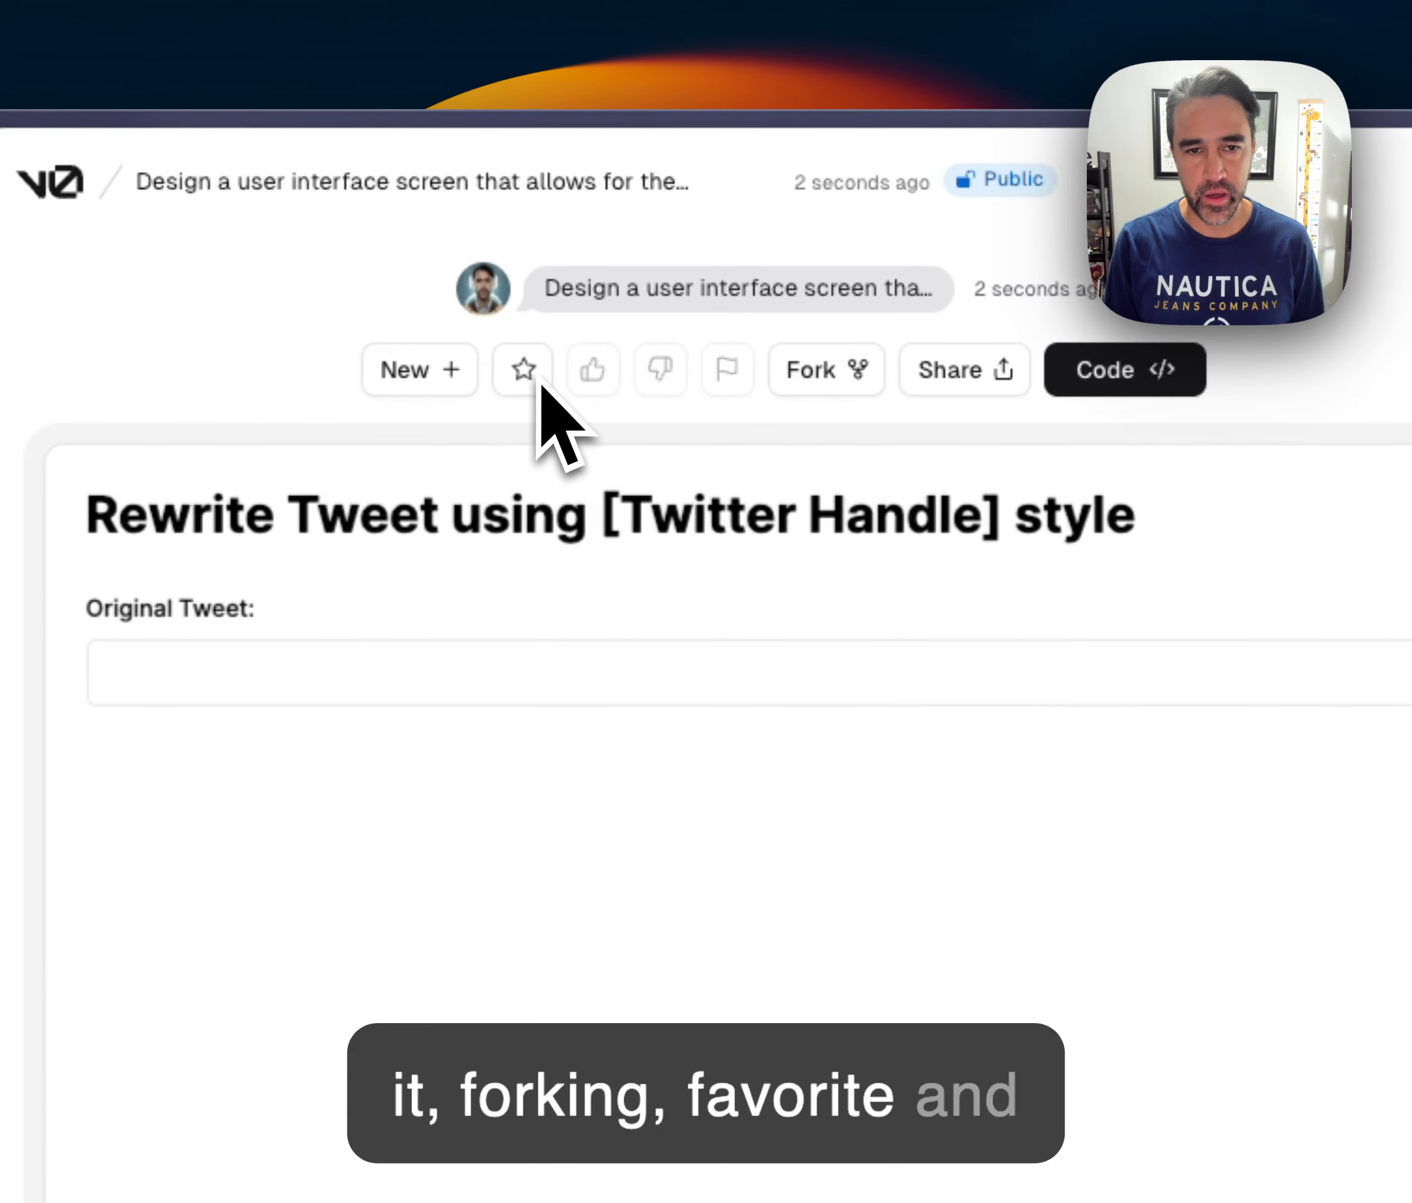
{"action": "mouse_move", "coordinate": [1166, 868]}
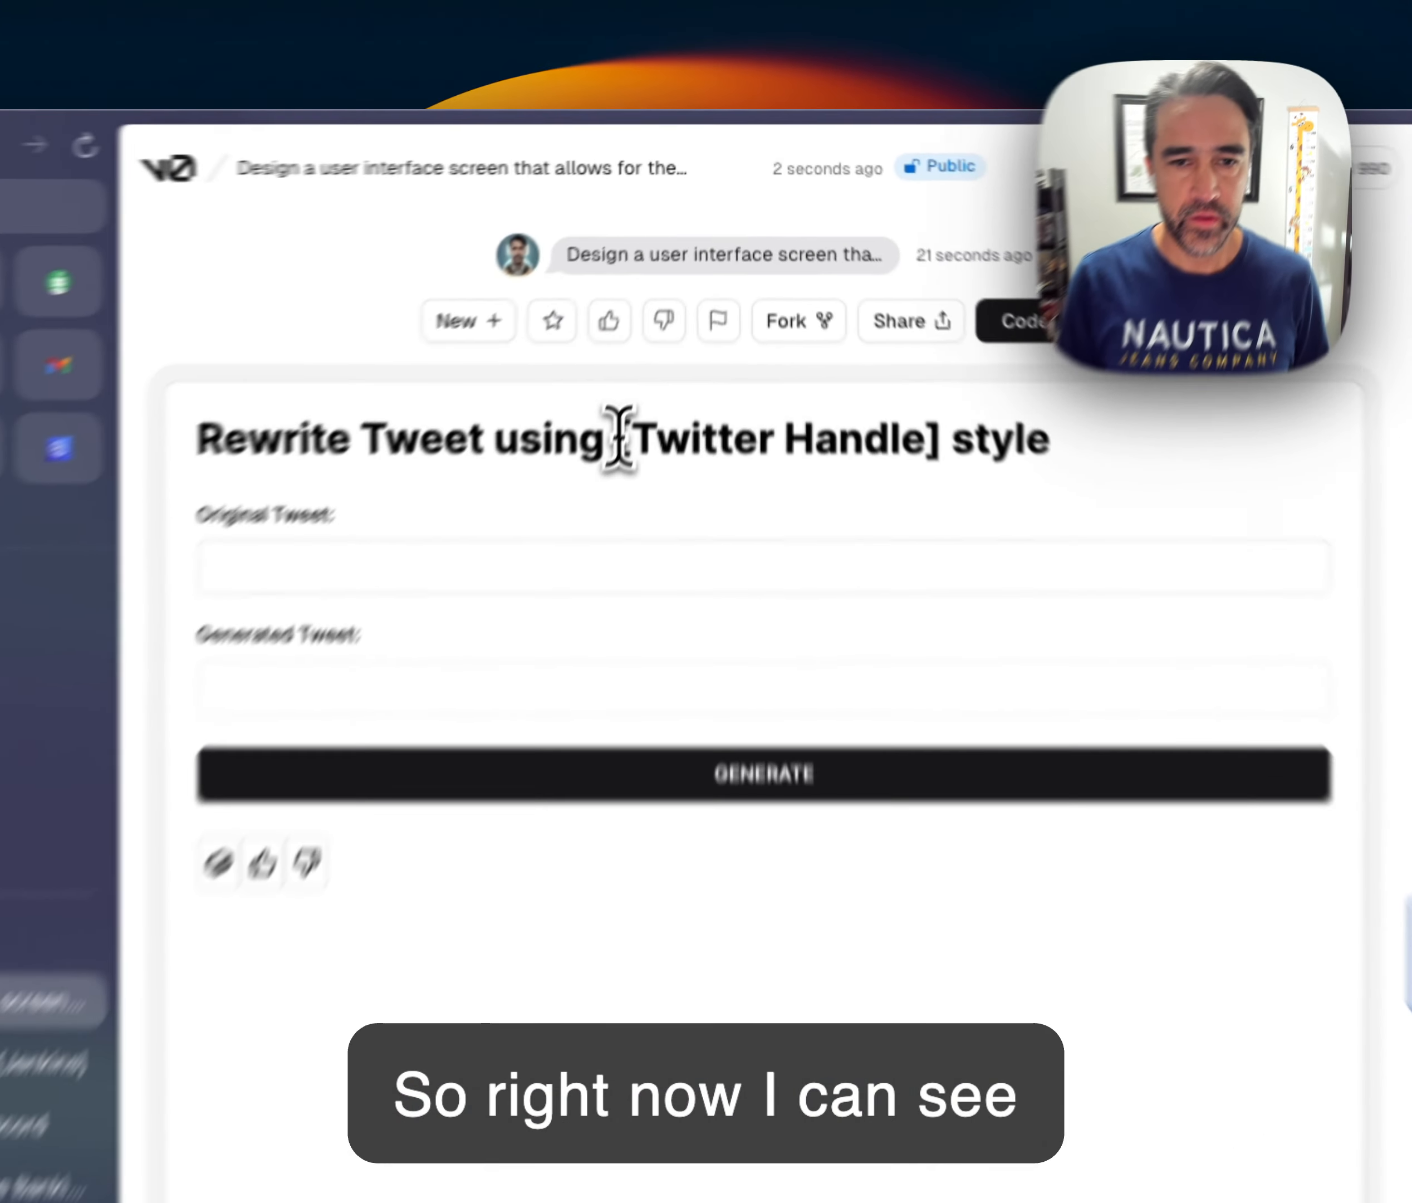
Highlight "[Twitter Handle]" in the preview heading, check the original sketch in ChatGPT, and return to the v0 design
{"action": "left_click_drag", "start_coordinate": [675, 317], "coordinate": [879, 321]}
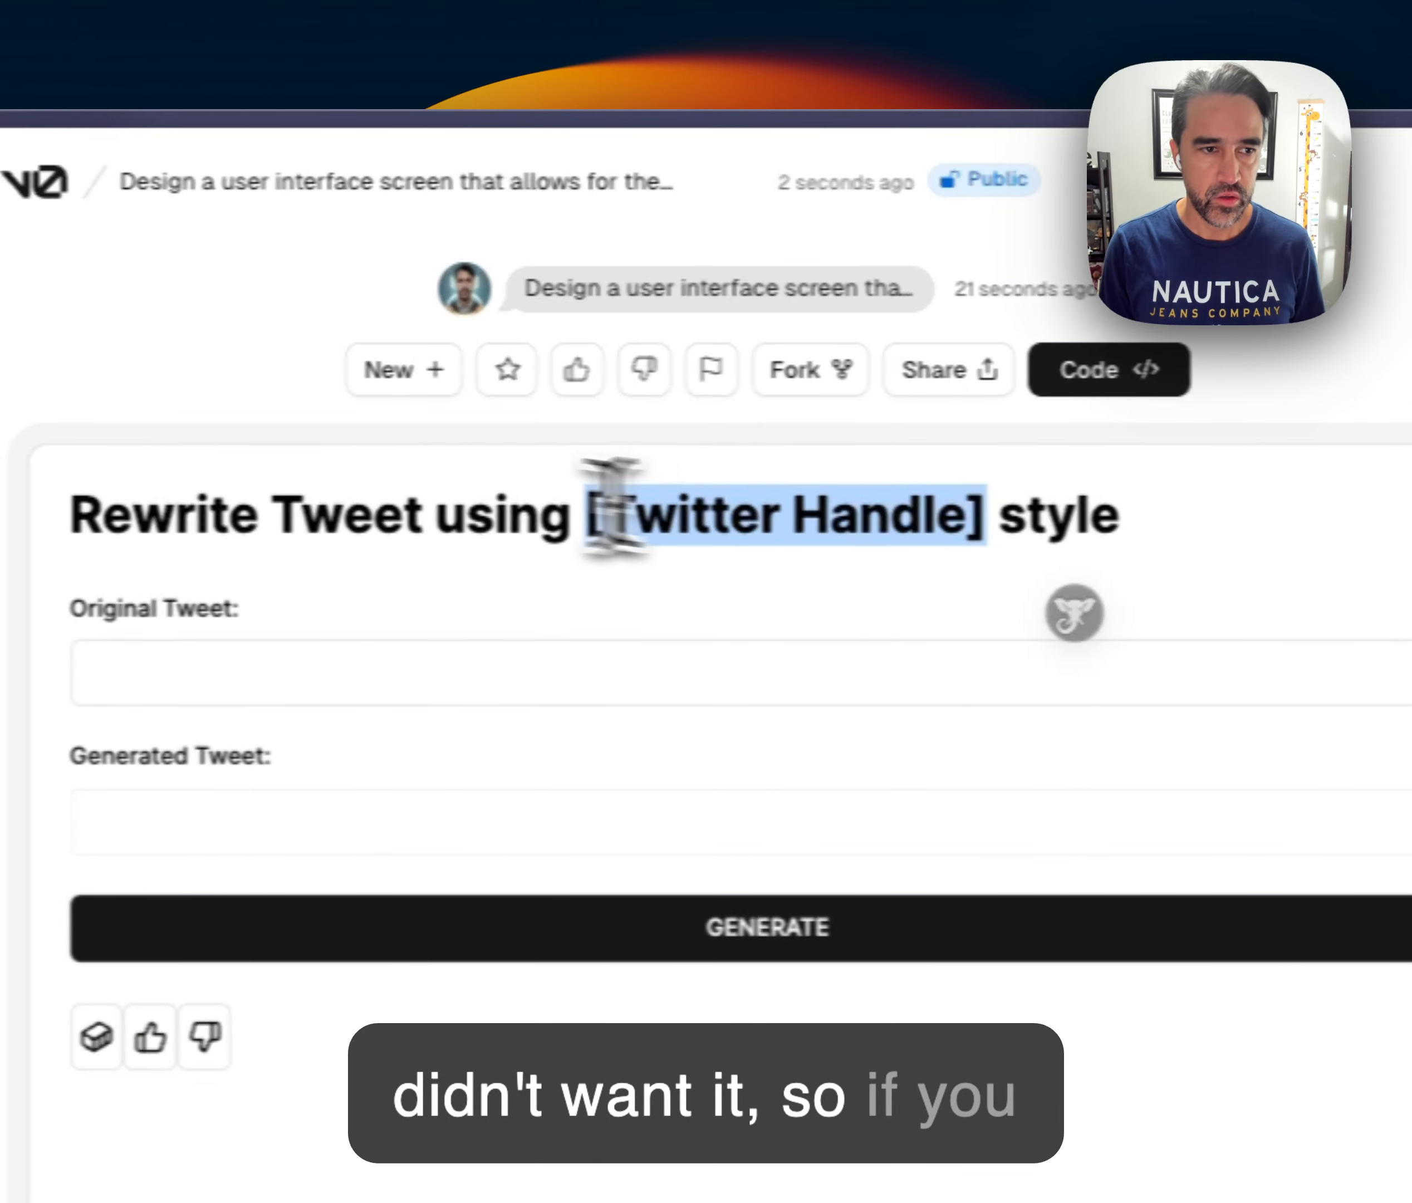
{"action": "key", "text": "super+s"}
{"action": "left_click", "coordinate": [179, 321]}
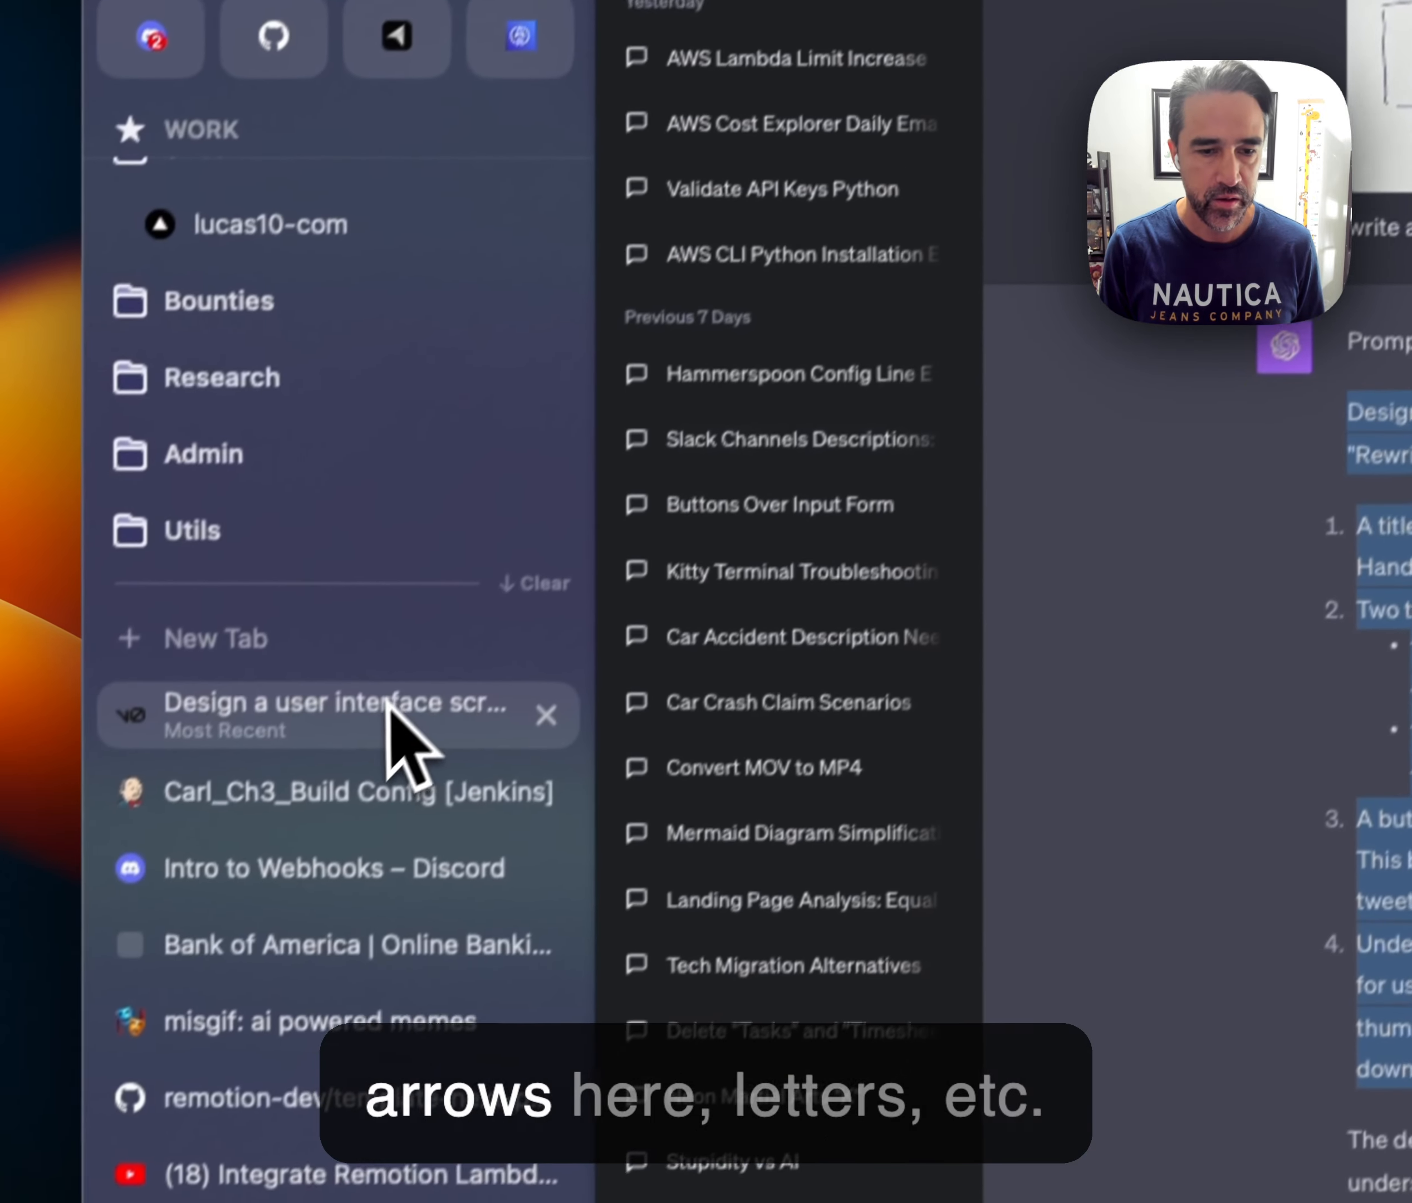
{"action": "left_click", "coordinate": [163, 1011]}
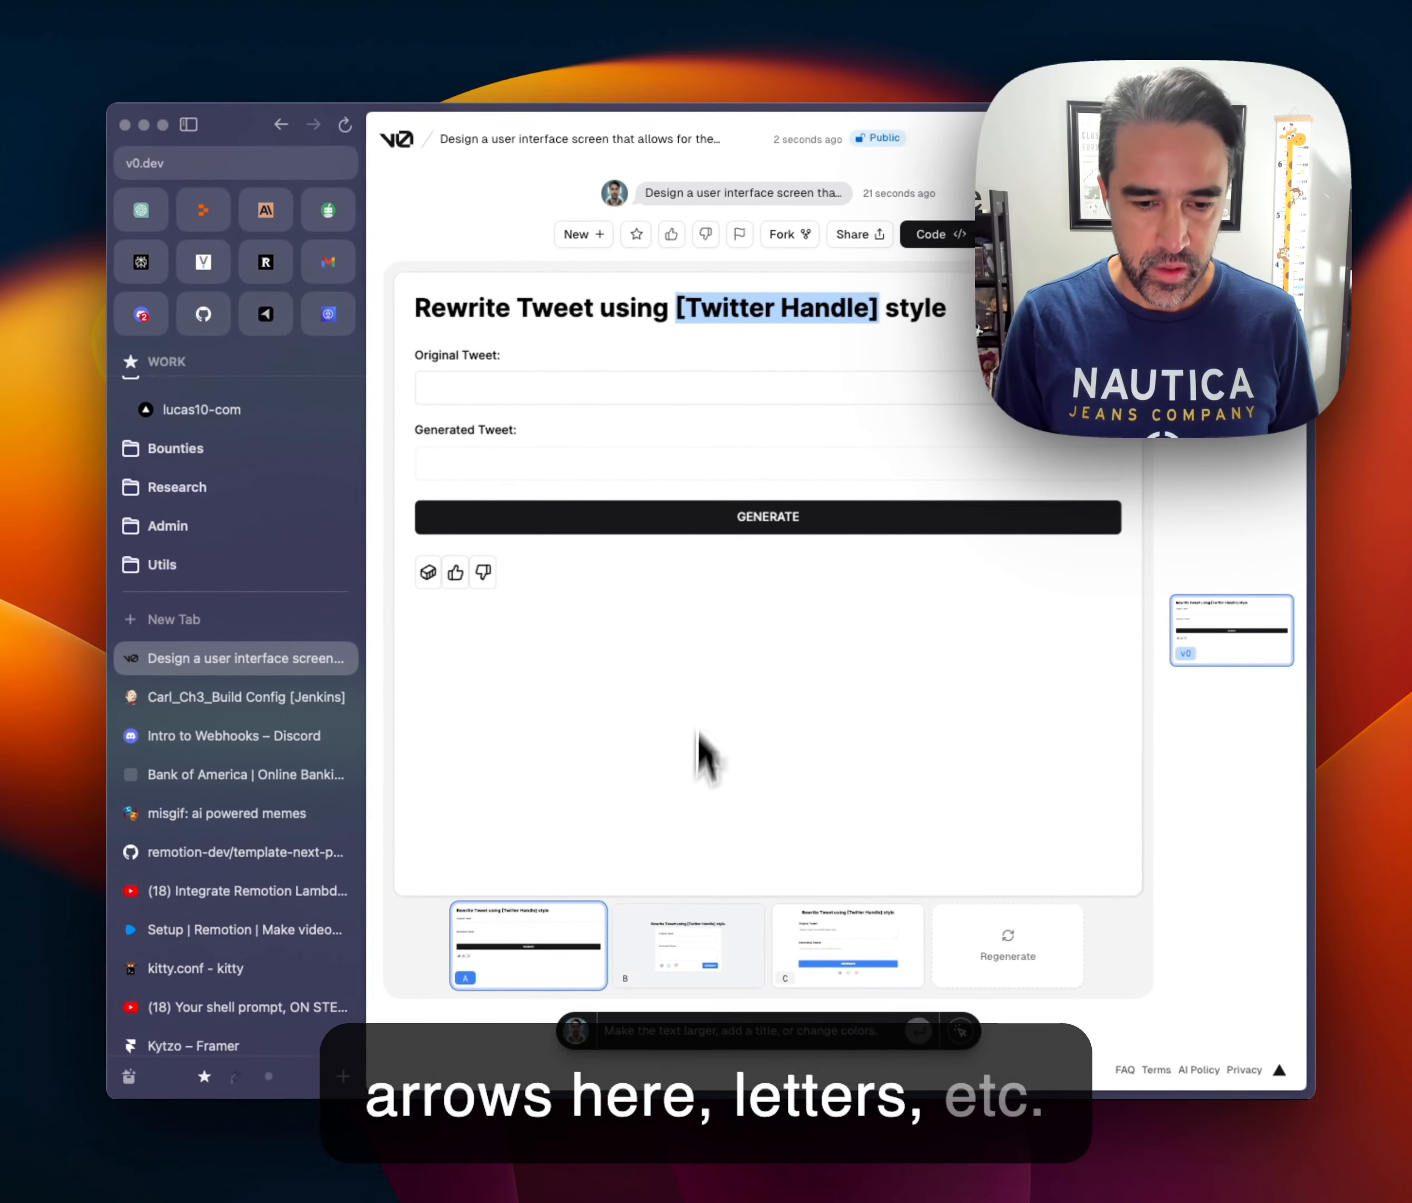
Submit the follow-up request "I want to use a list instead [Twitter Handle]" for the generated design
{"action": "left_click", "coordinate": [721, 1028]}
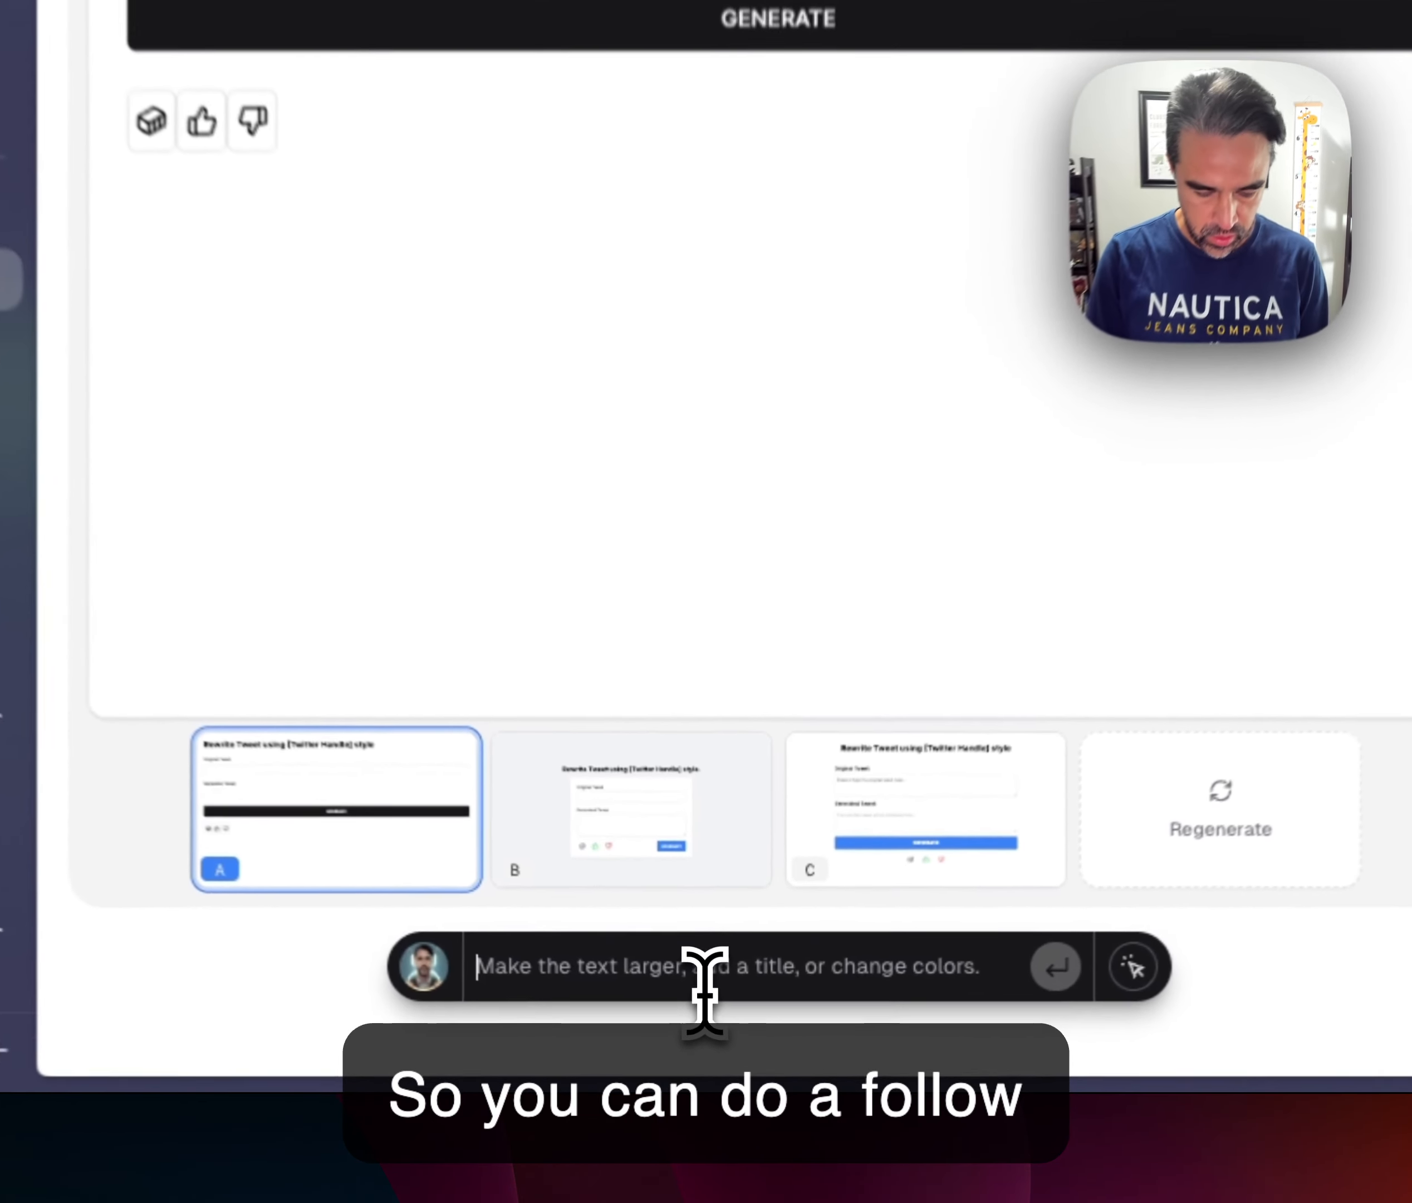
{"action": "type", "text": "I want to use a li"}
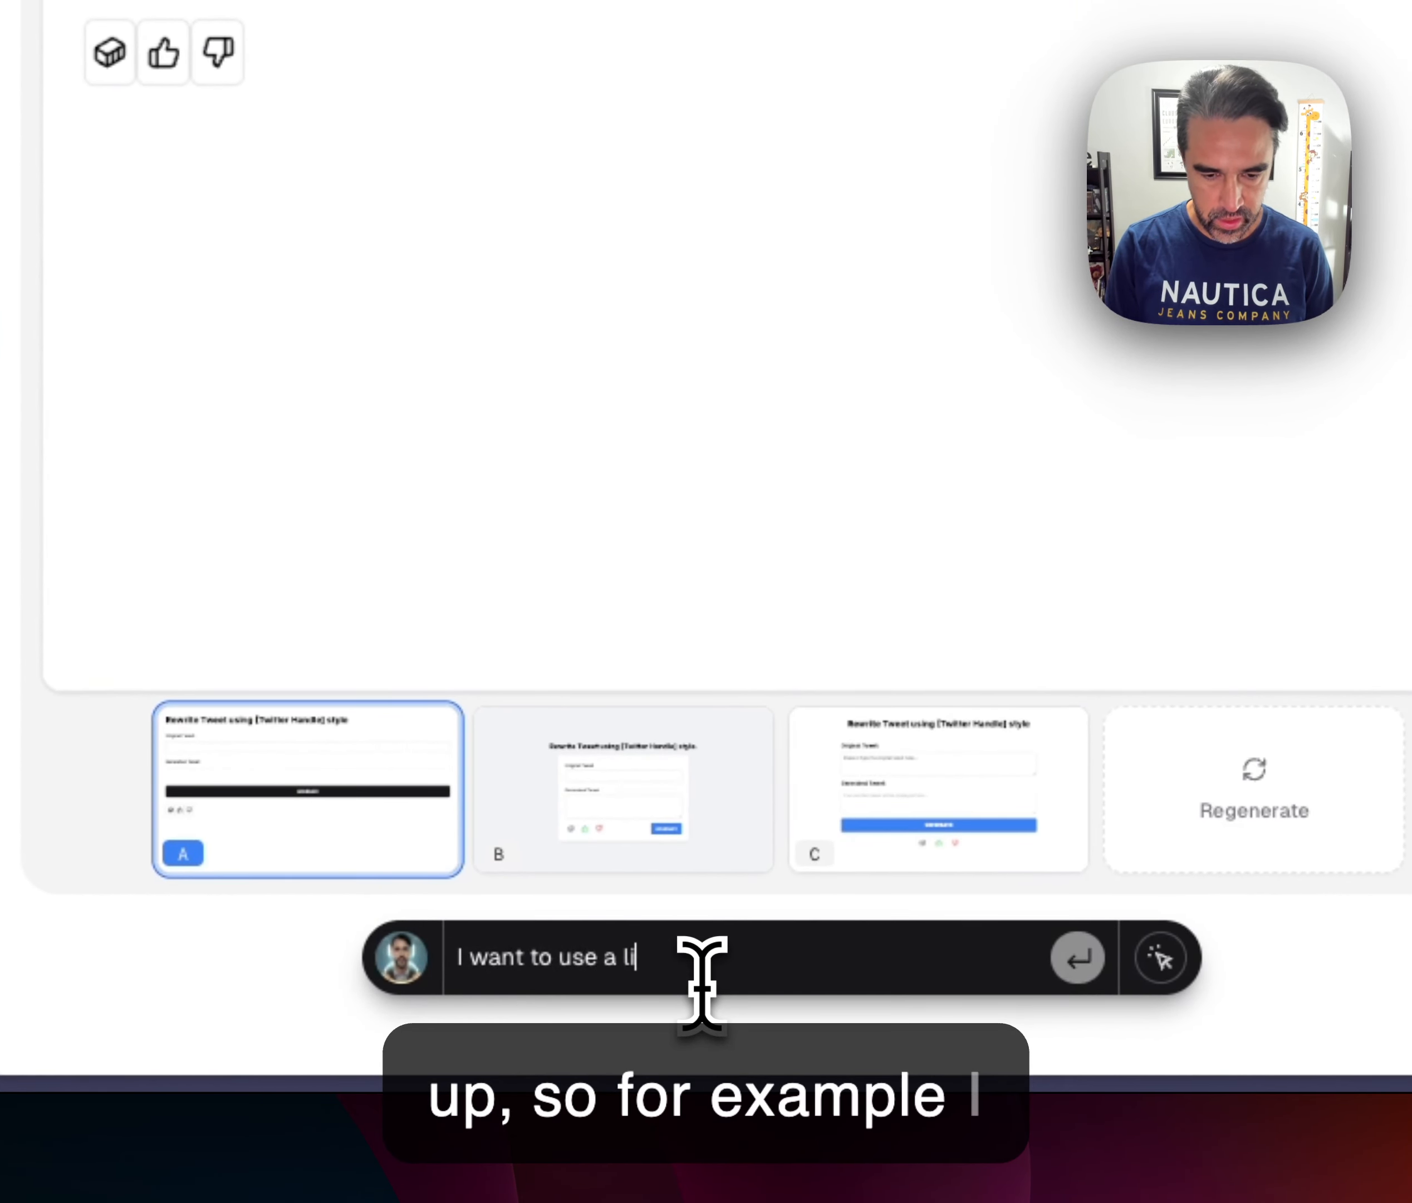
{"action": "type", "text": "st instead [Twitter Handle"}
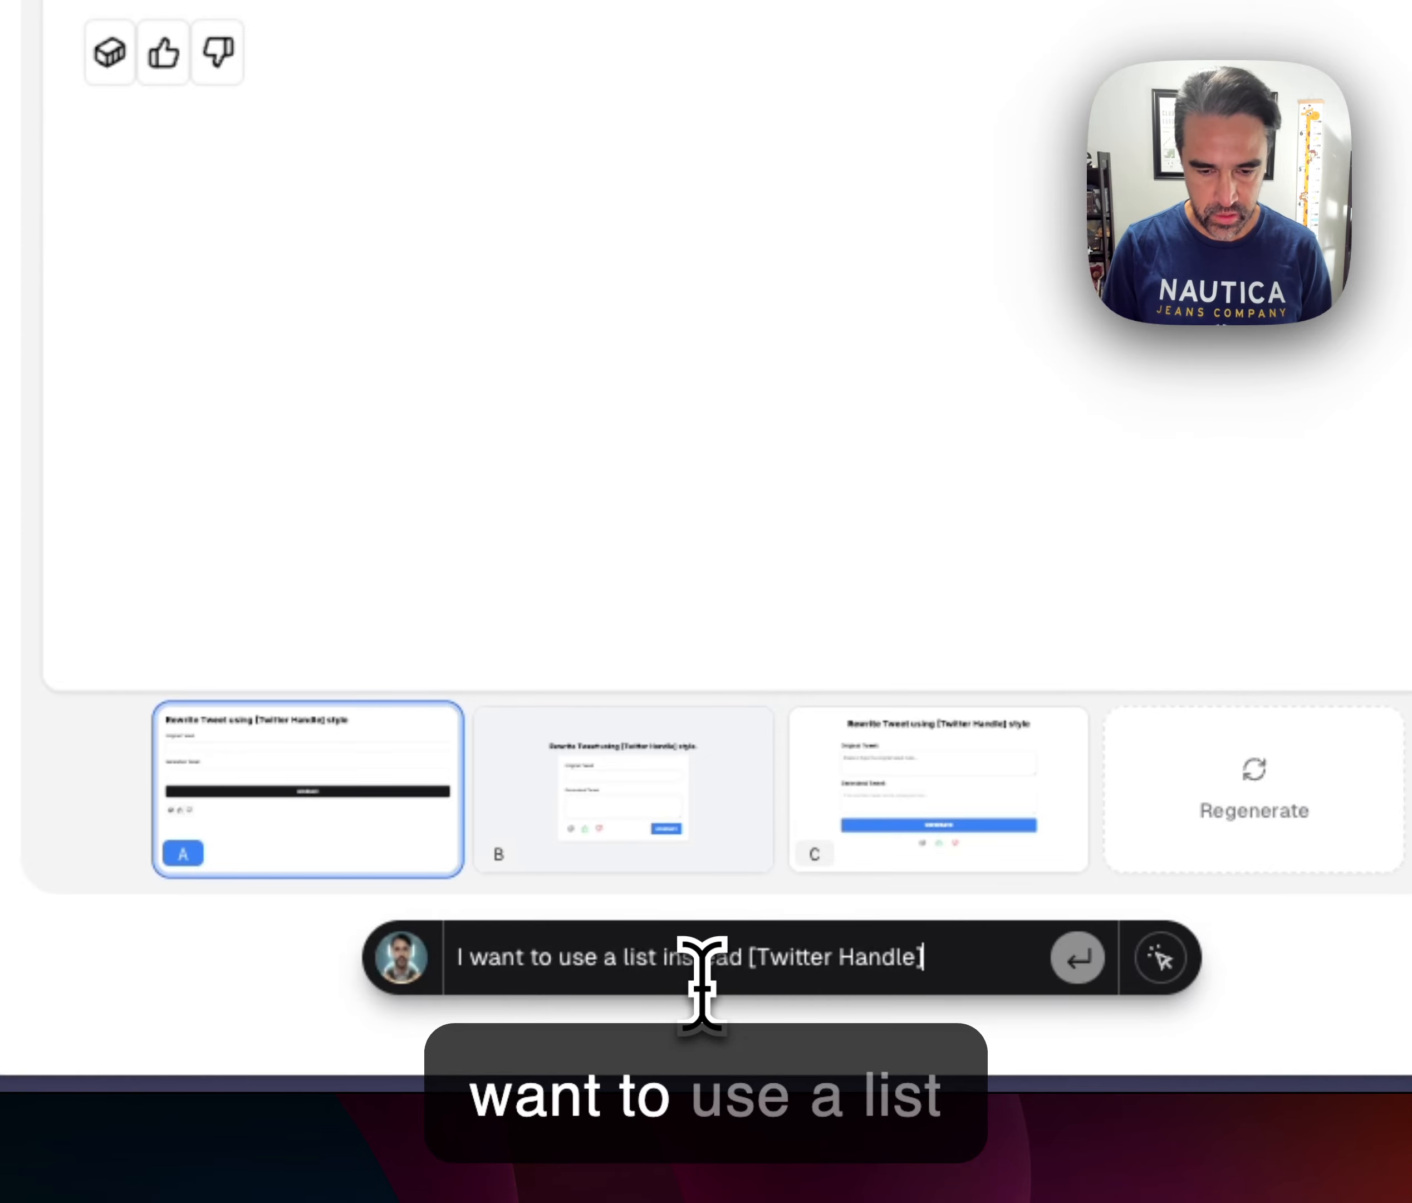
{"action": "key", "text": "Return"}
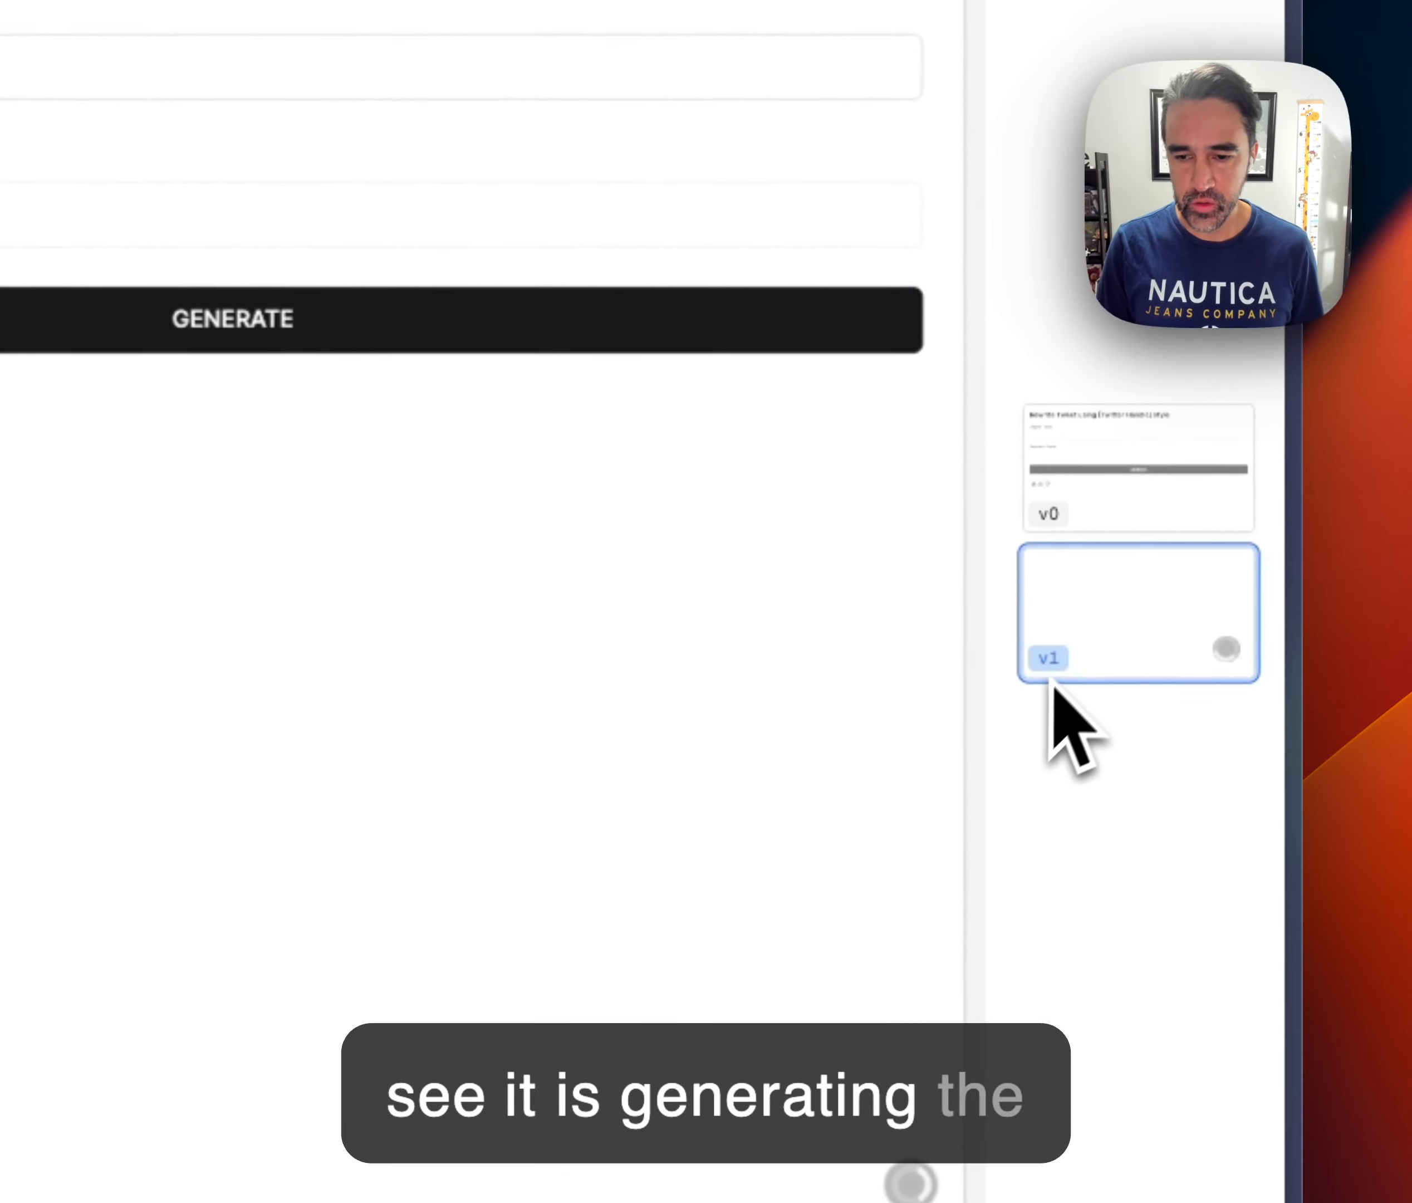
Submit the reworded follow-up request "I want to replace [Twitter Handle] with a list"
{"action": "mouse_move", "coordinate": [1186, 686]}
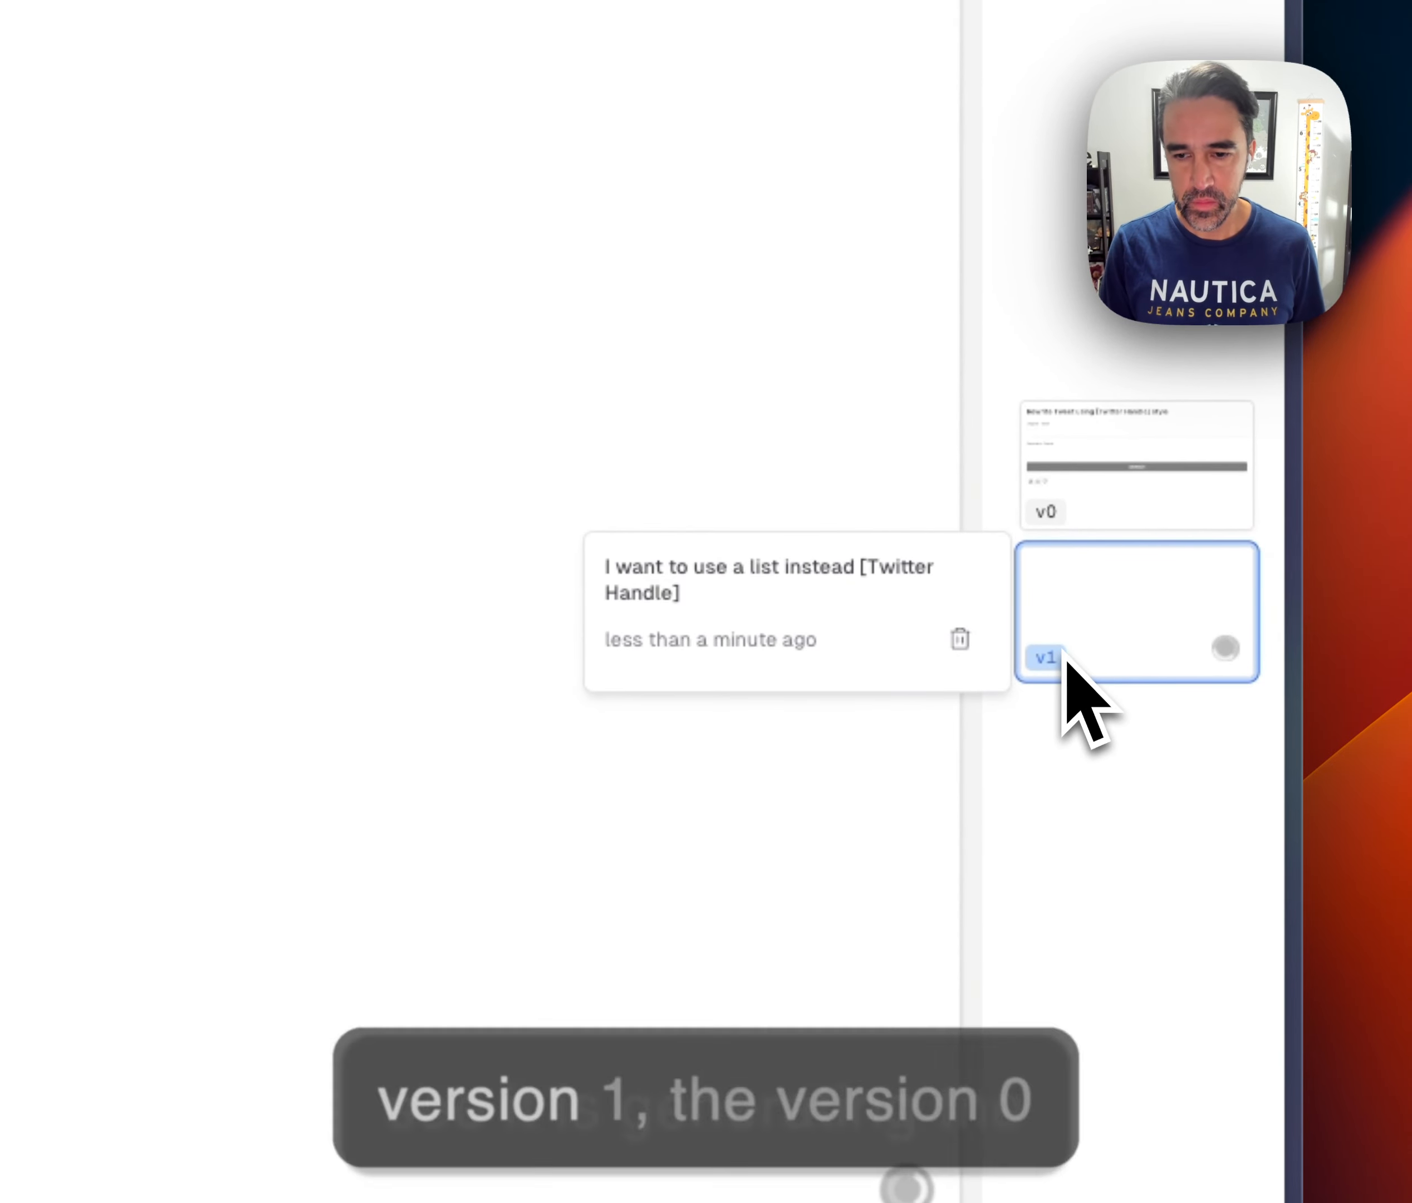
{"action": "mouse_move", "coordinate": [1074, 498]}
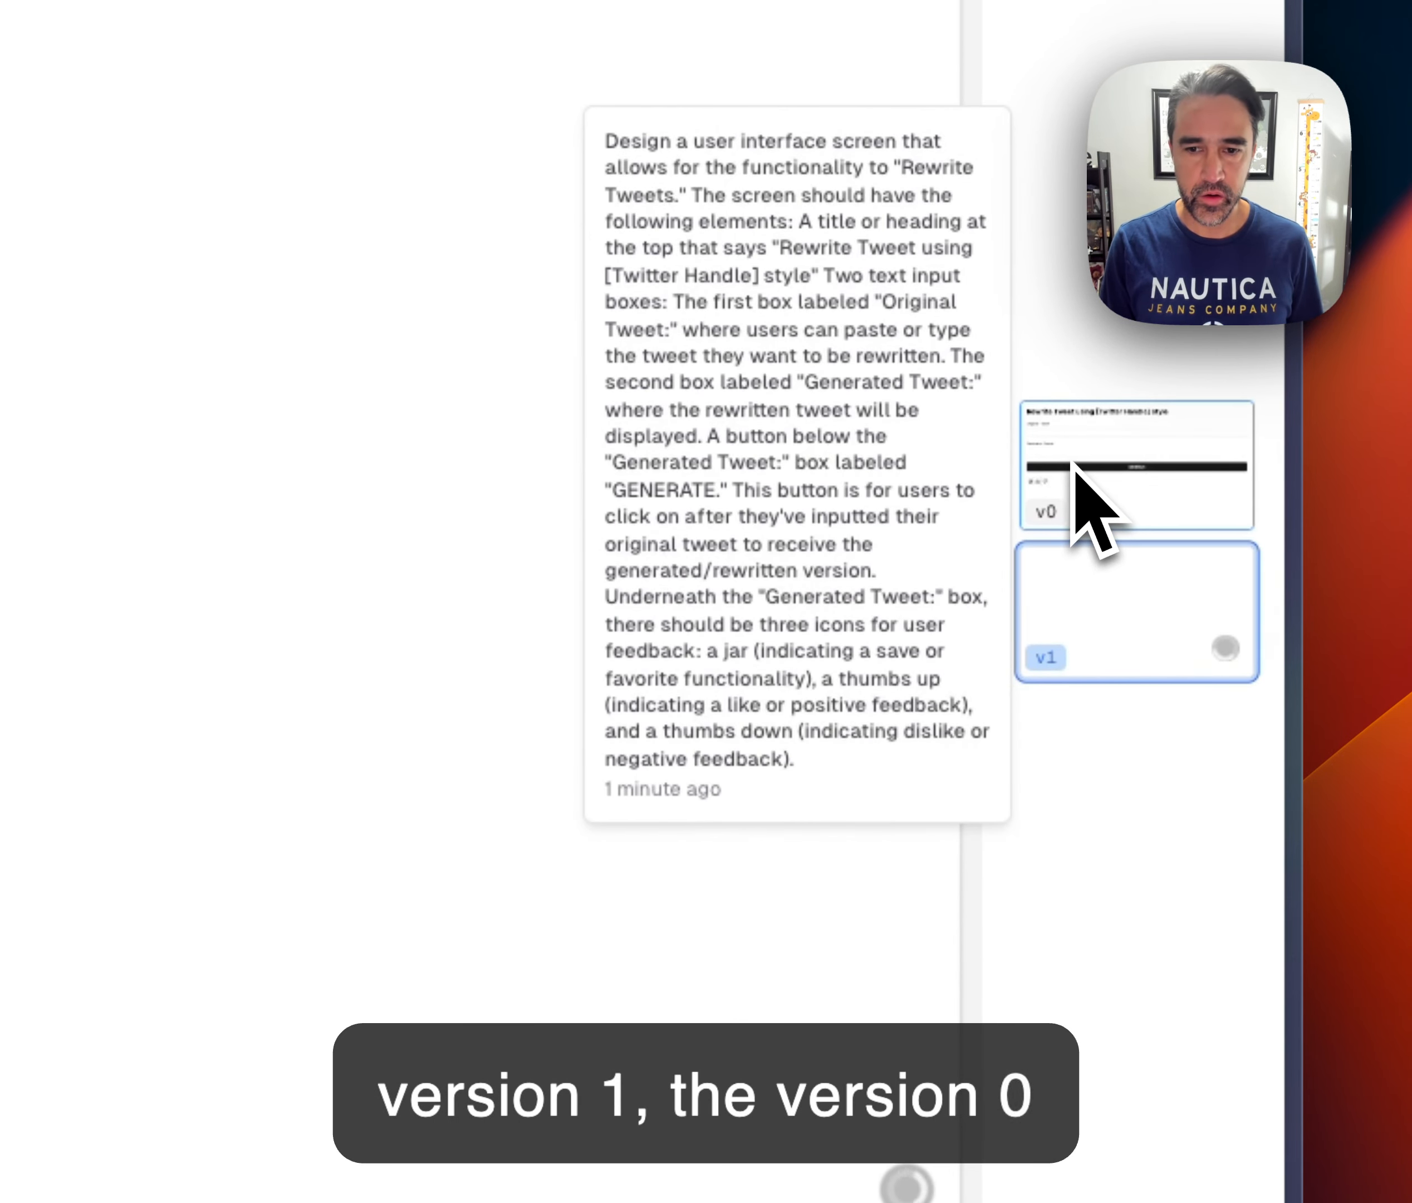
{"action": "mouse_move", "coordinate": [1095, 647]}
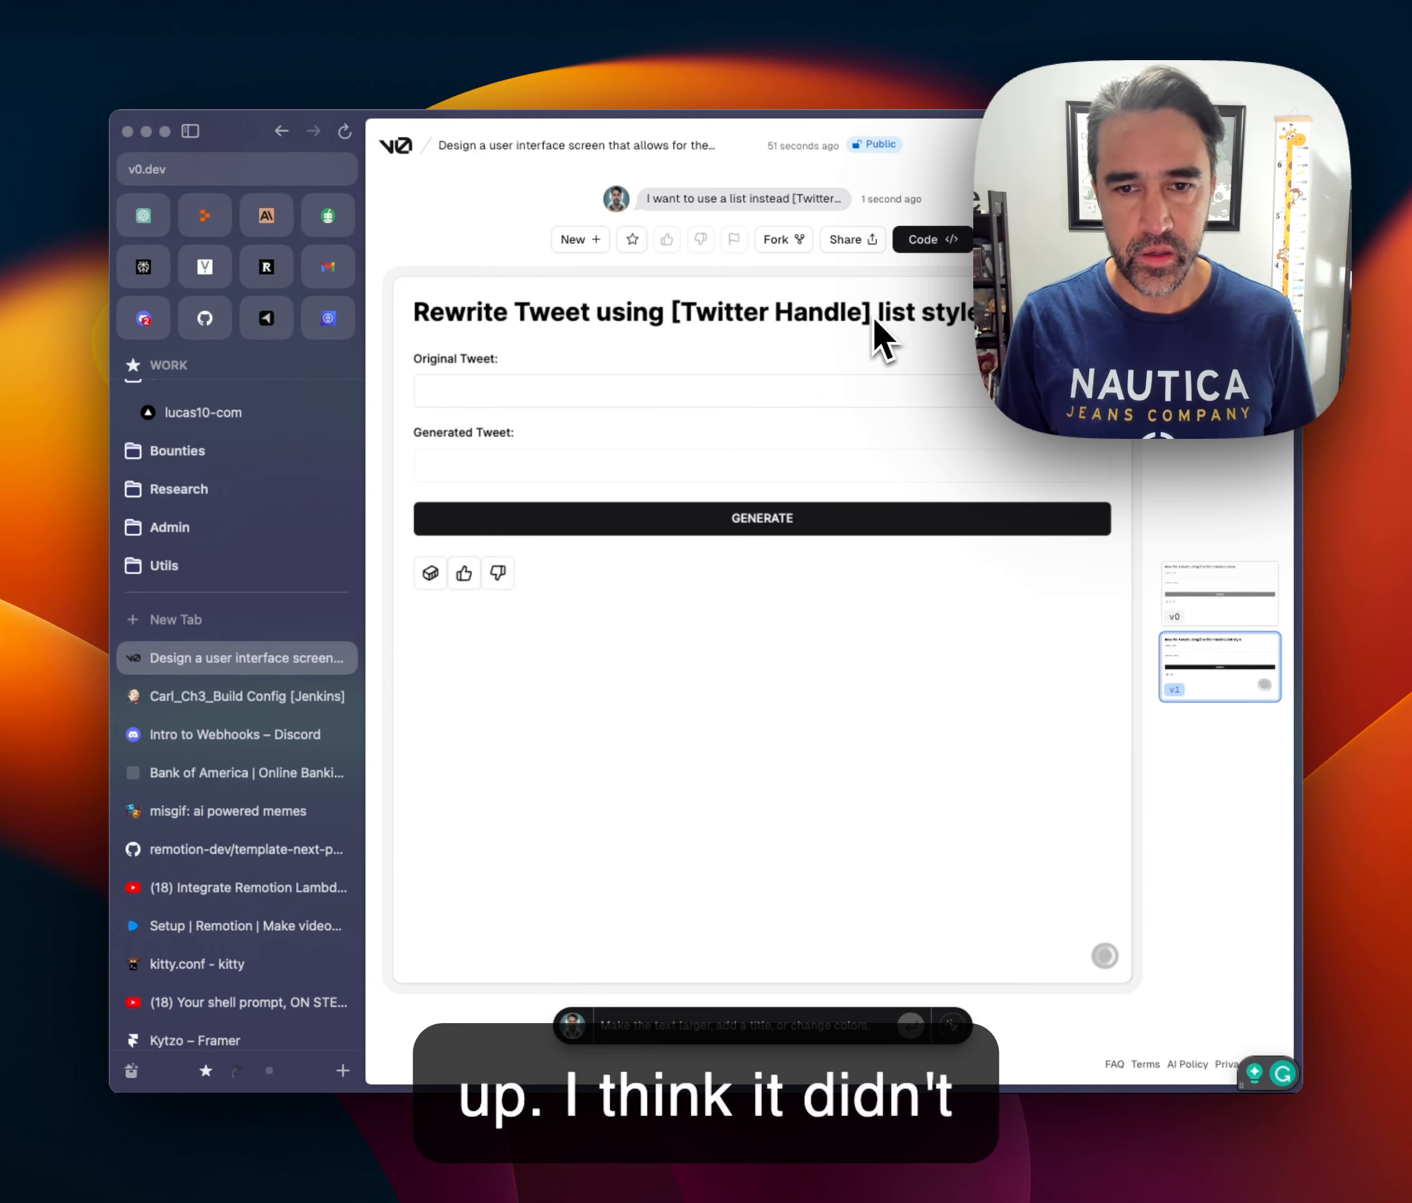
{"action": "mouse_move", "coordinate": [1207, 669]}
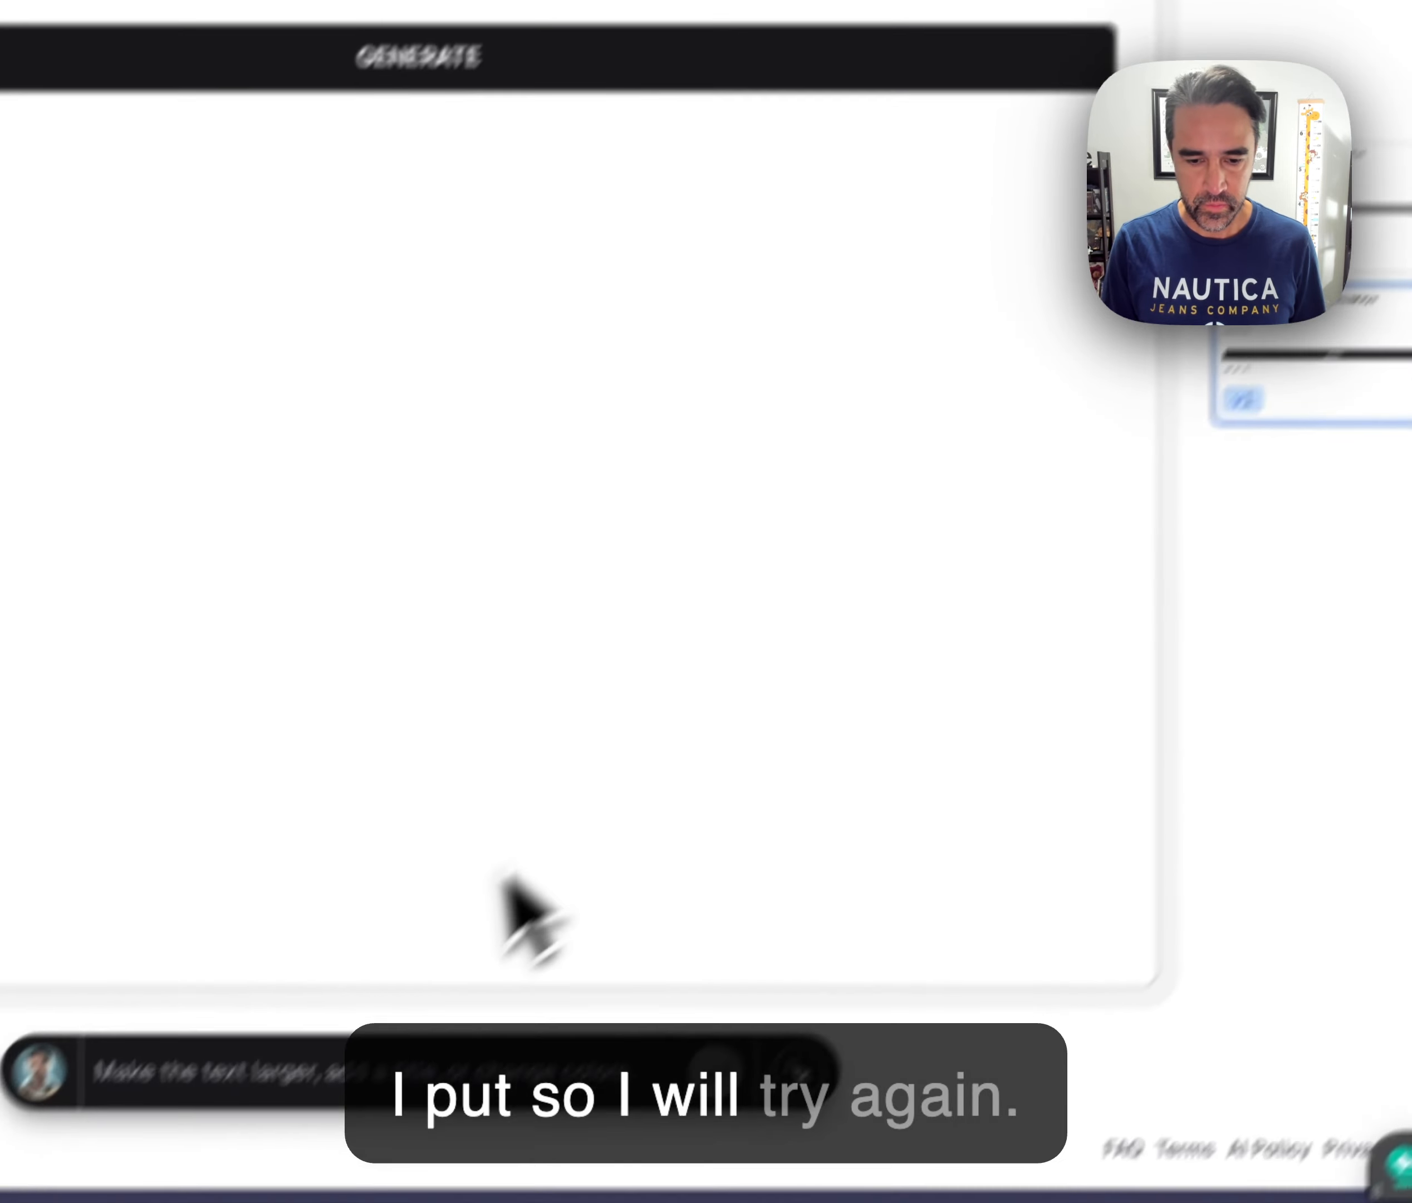
{"action": "type", "text": "I awnt to"}
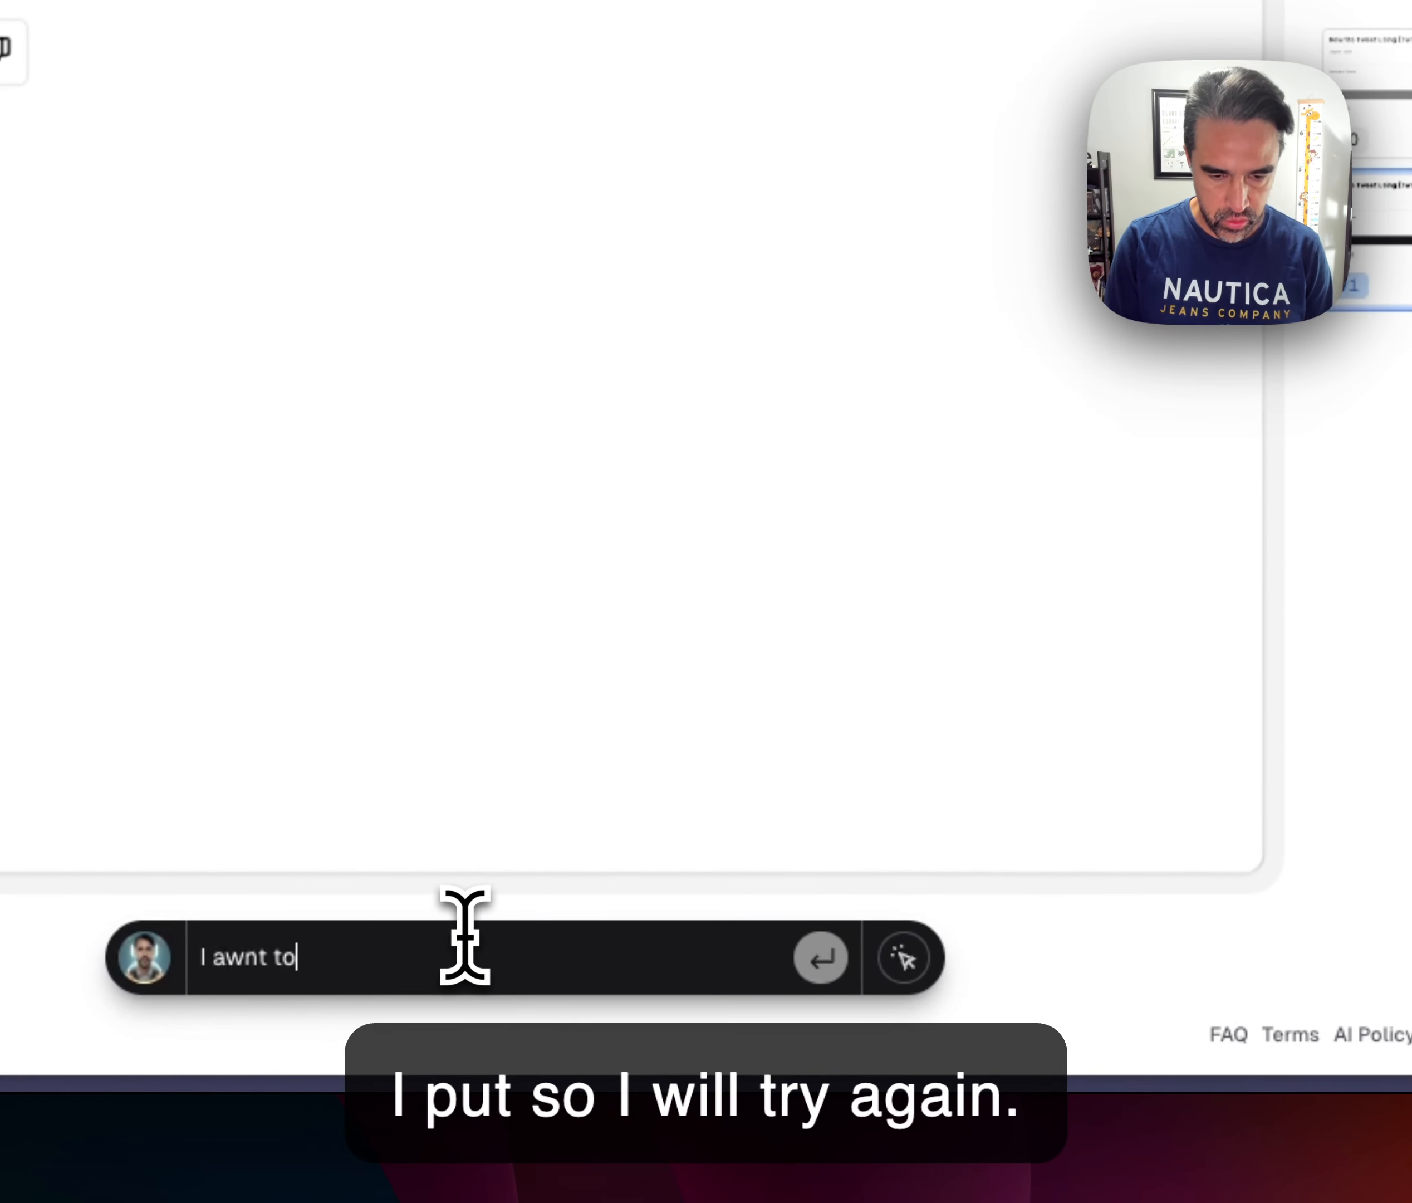
{"action": "key", "text": "super+BackSpace"}
{"action": "type", "text": "I want to replace [Twitter Handle] with a list"}
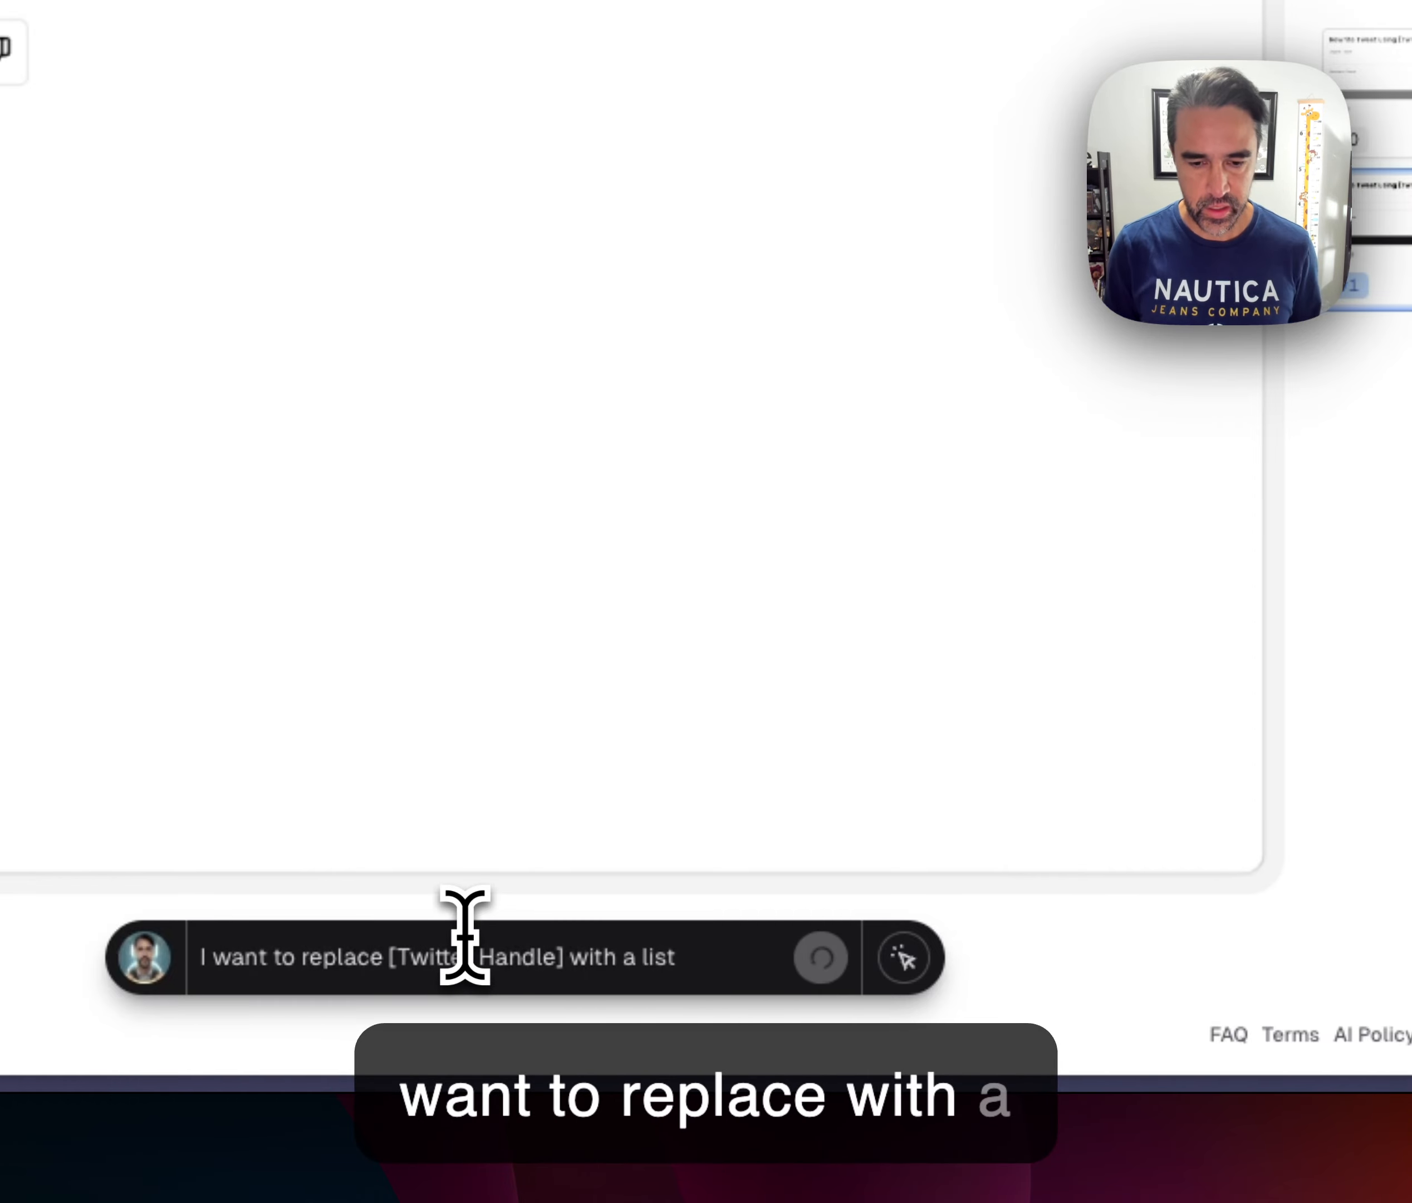
{"action": "key", "text": "Return"}
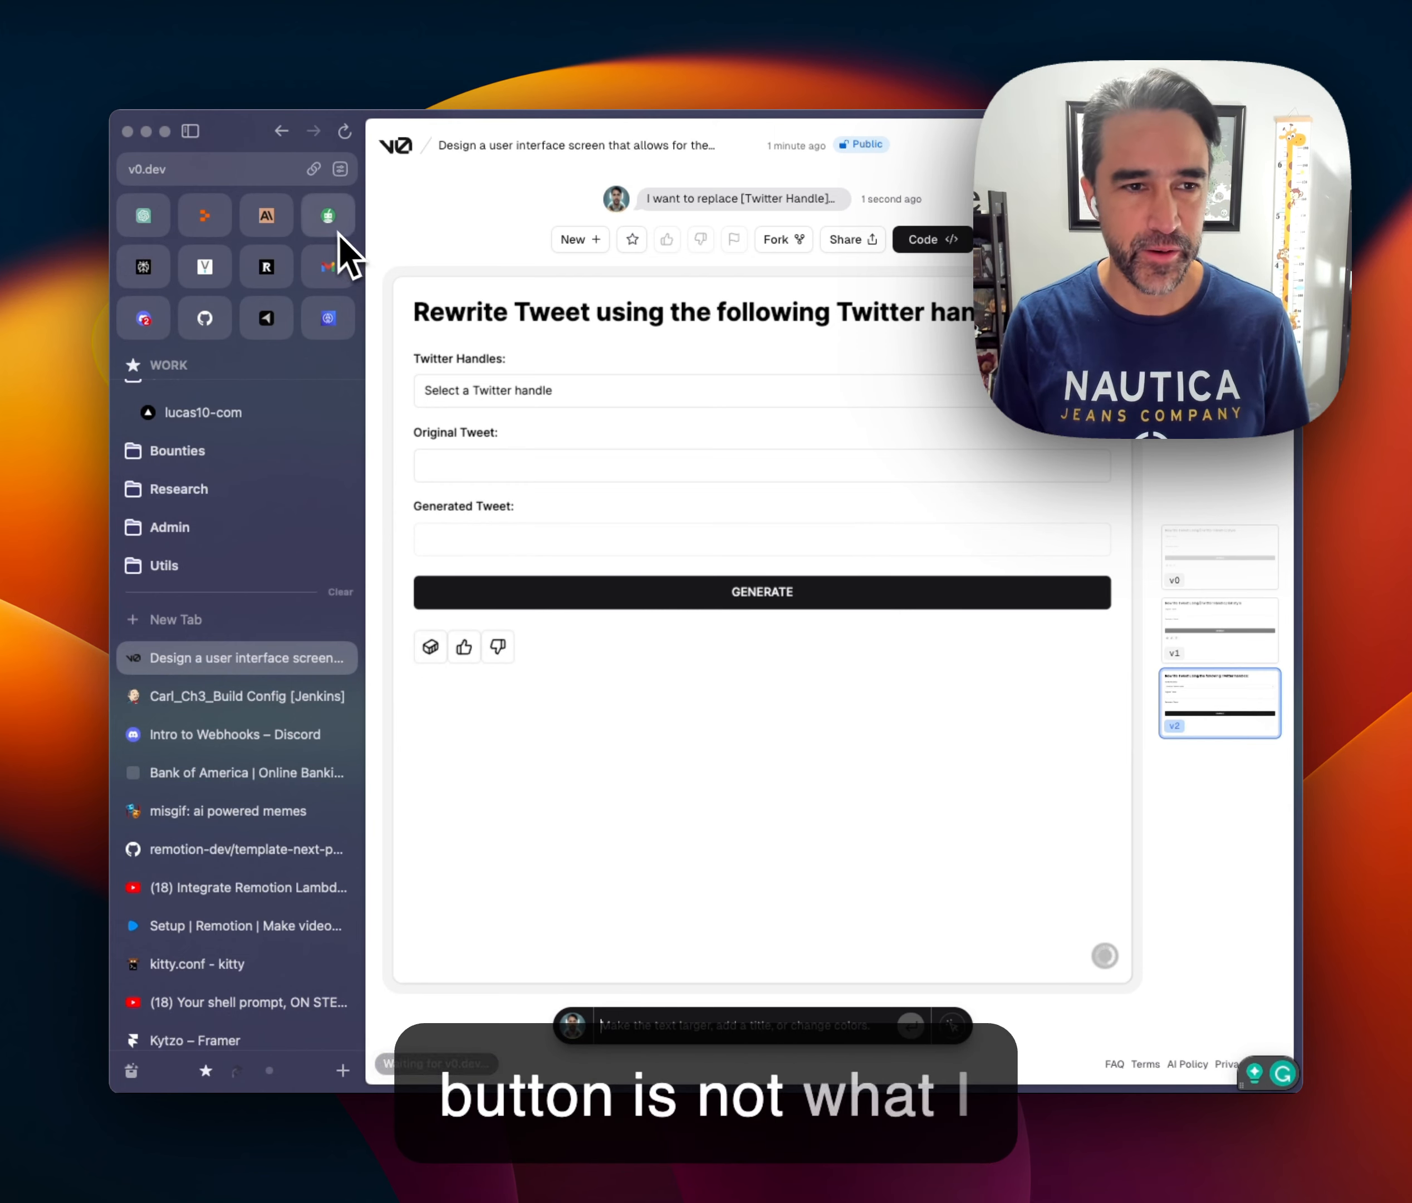
Check the sketch in ChatGPT, and back in v0 submit "I want to replace the first little button with copy to the clipboard"
{"action": "left_click", "coordinate": [143, 215]}
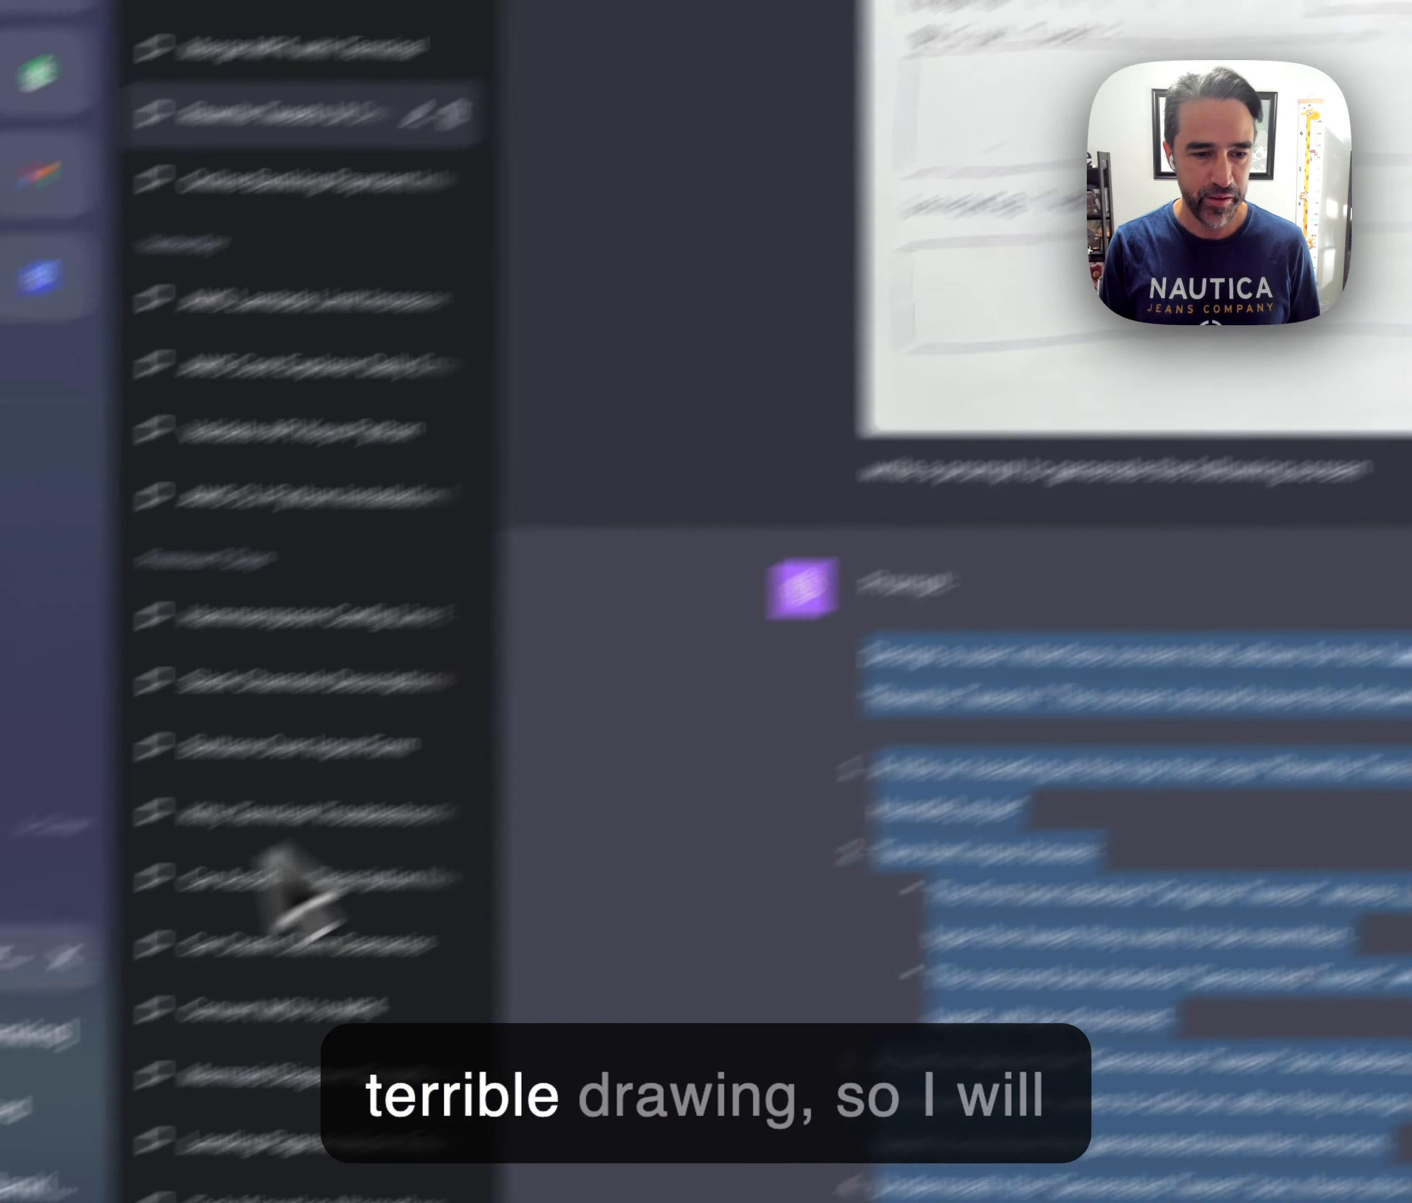
{"action": "left_click", "coordinate": [379, 506]}
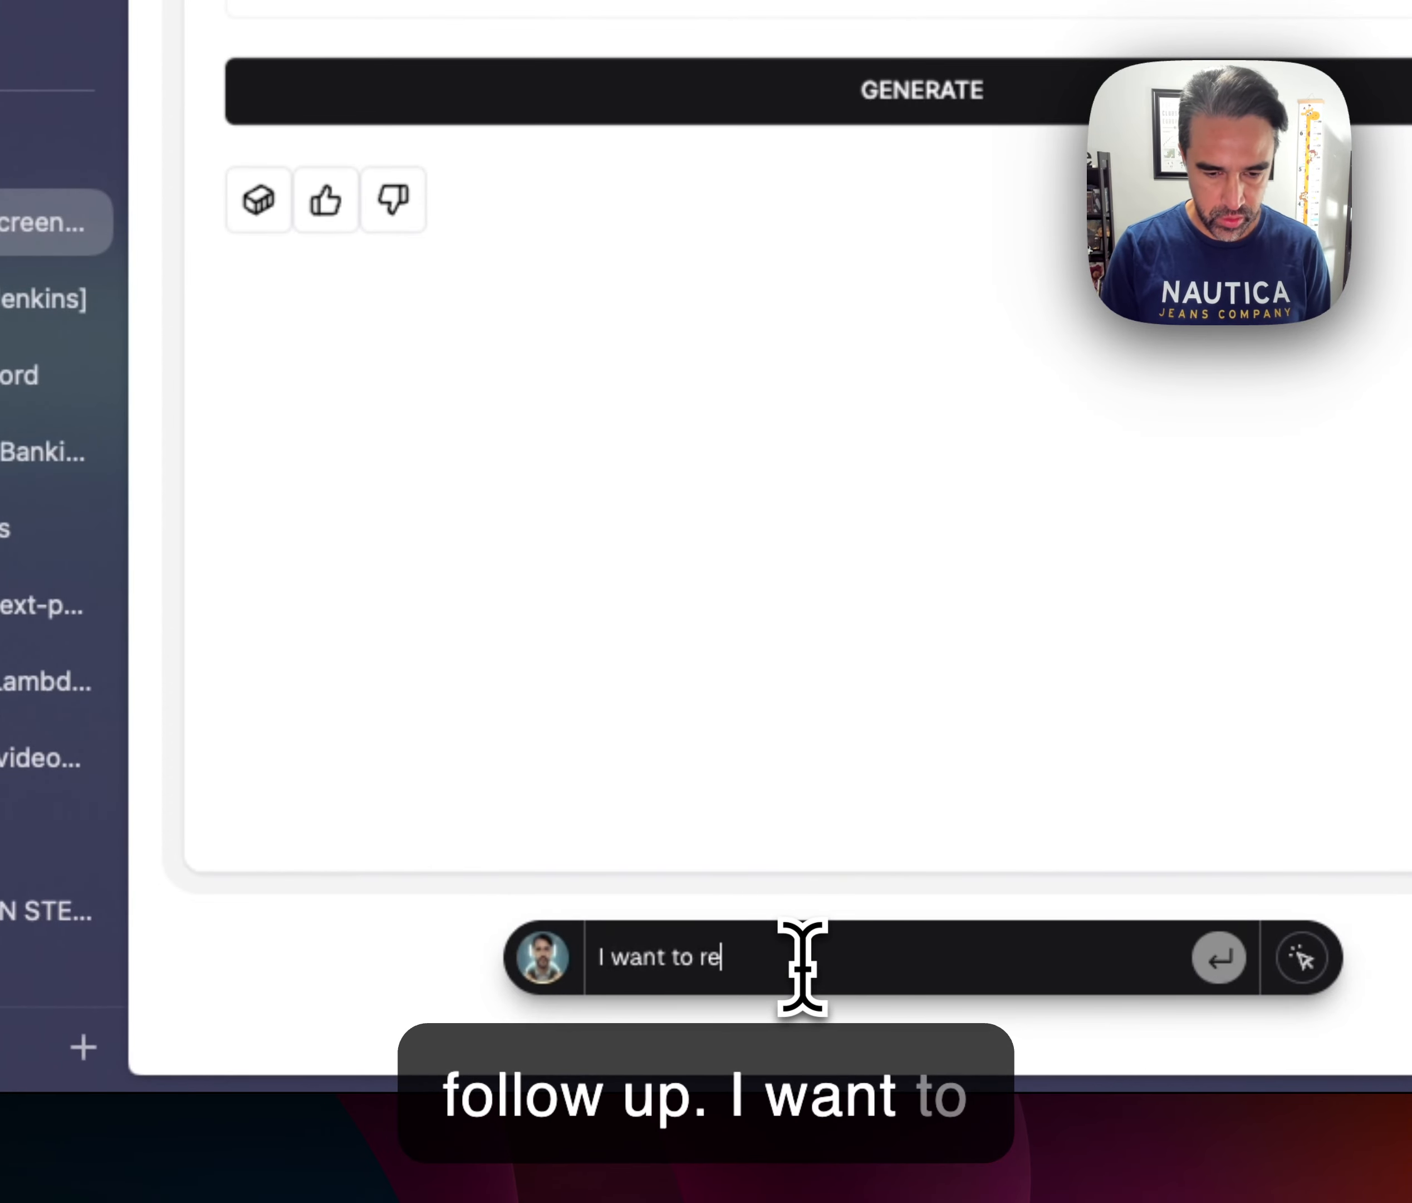
{"action": "type", "text": "the first"}
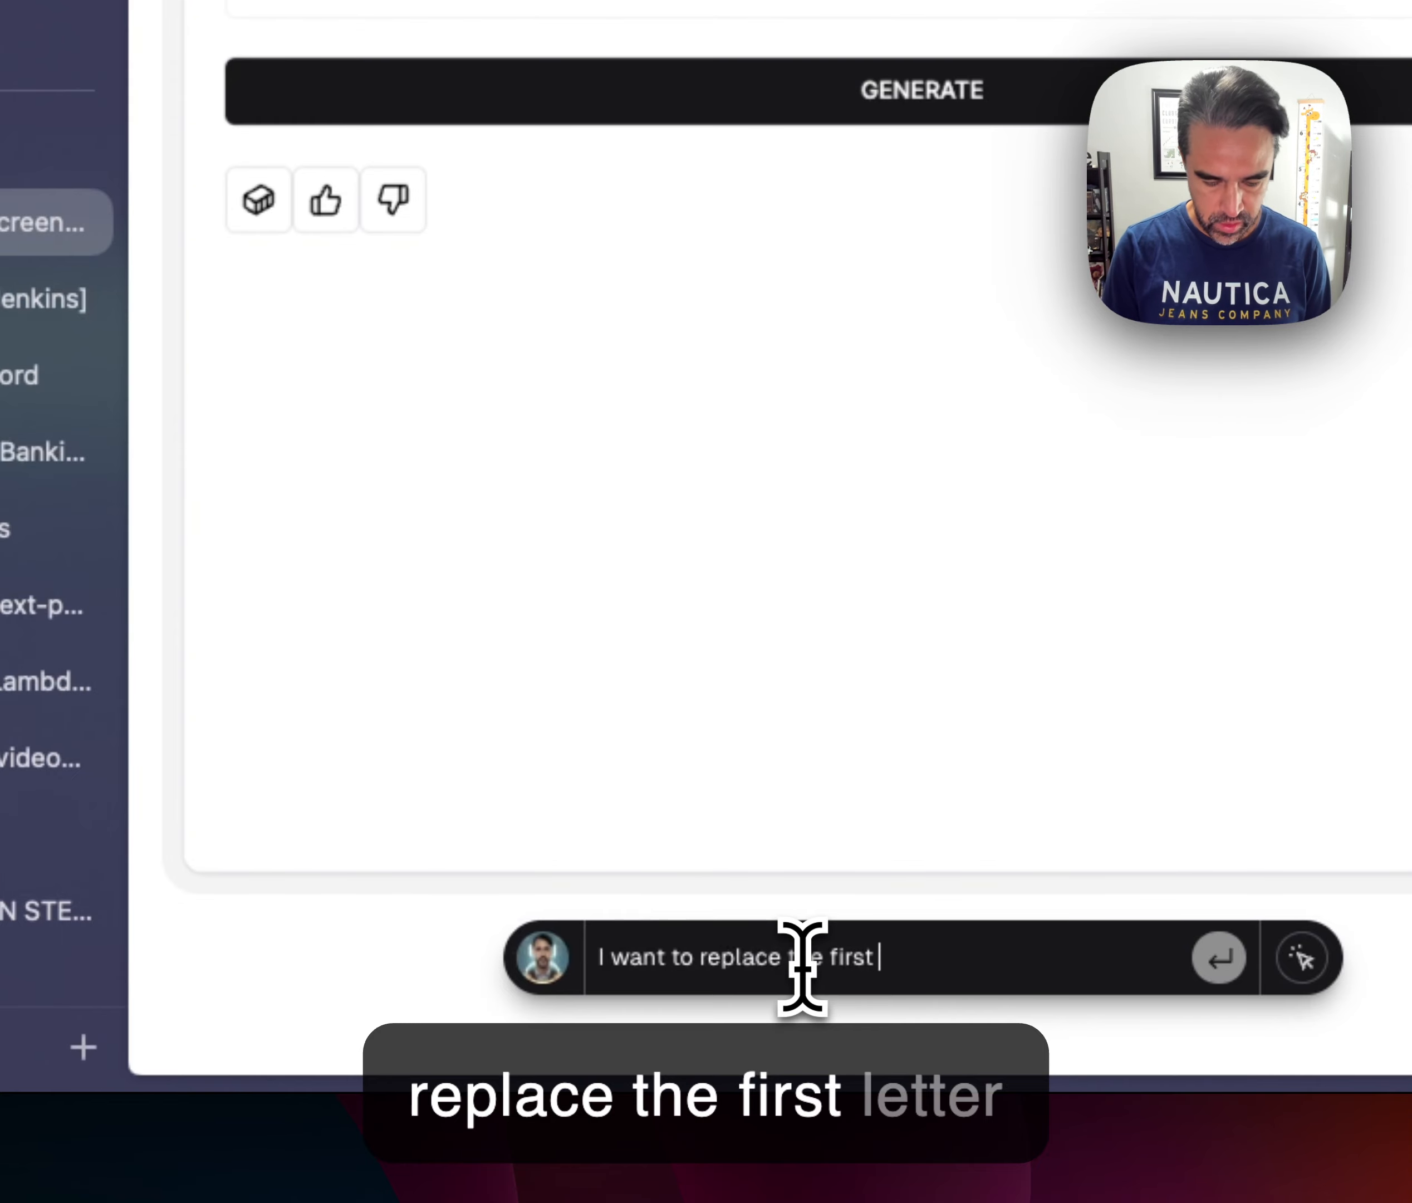
{"action": "type", "text": " little button with copy"}
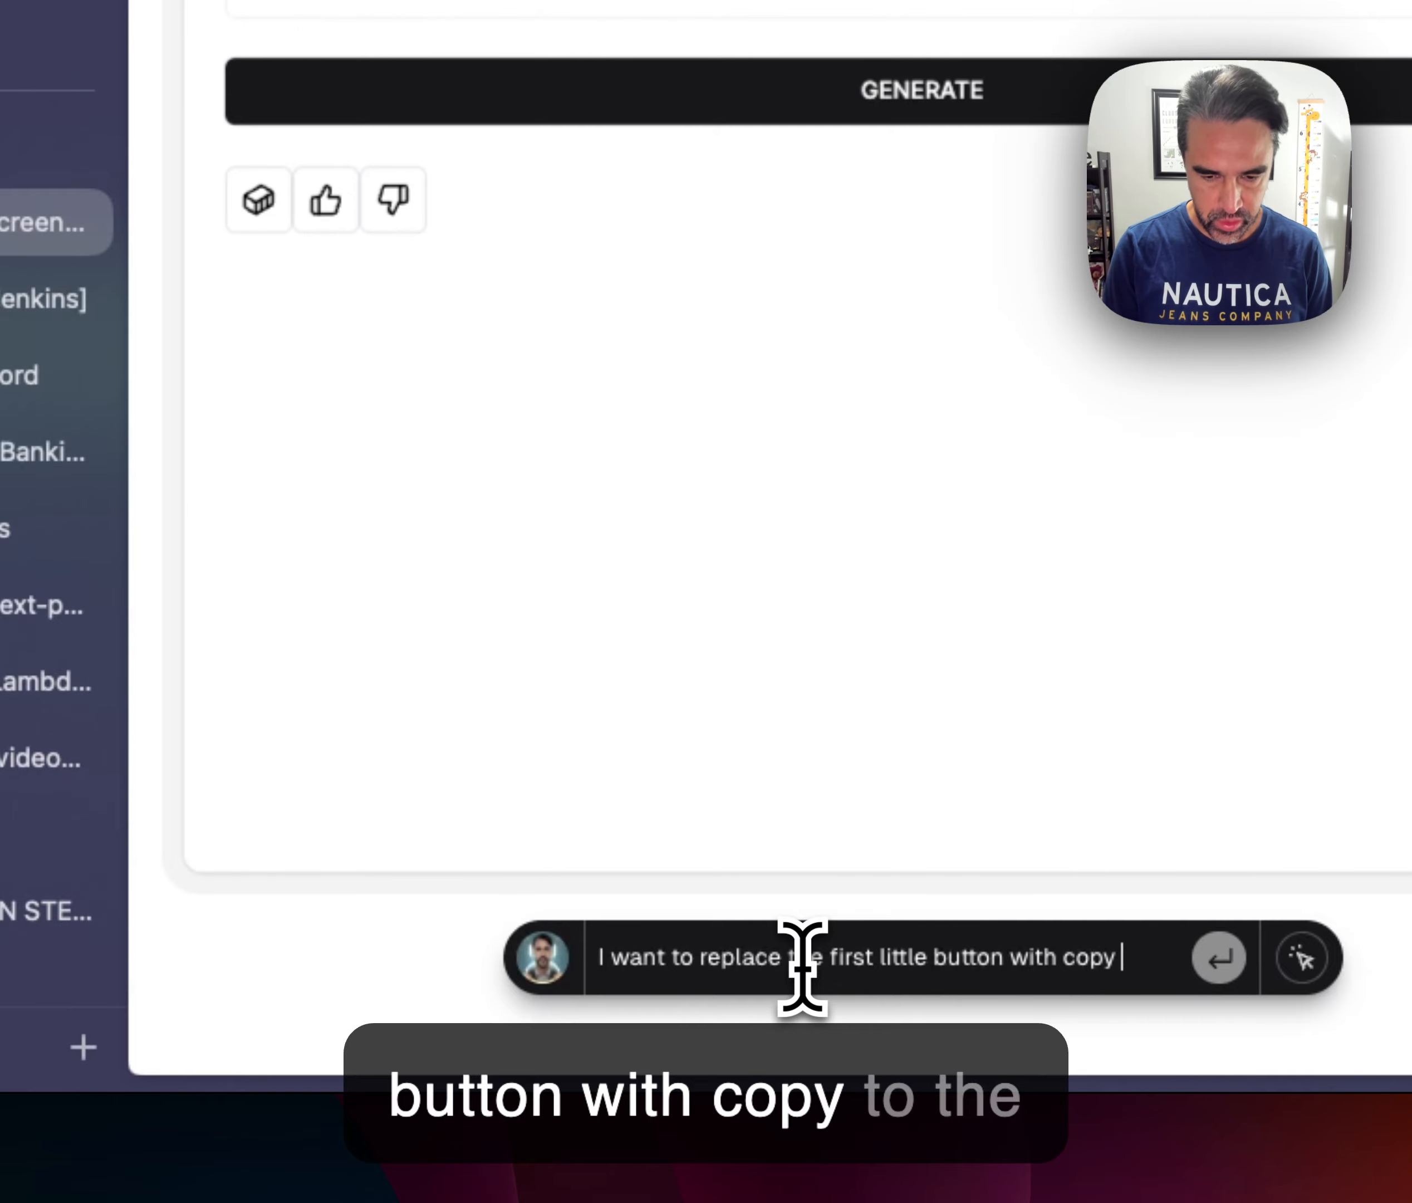
{"action": "type", "text": " to the clipboar"}
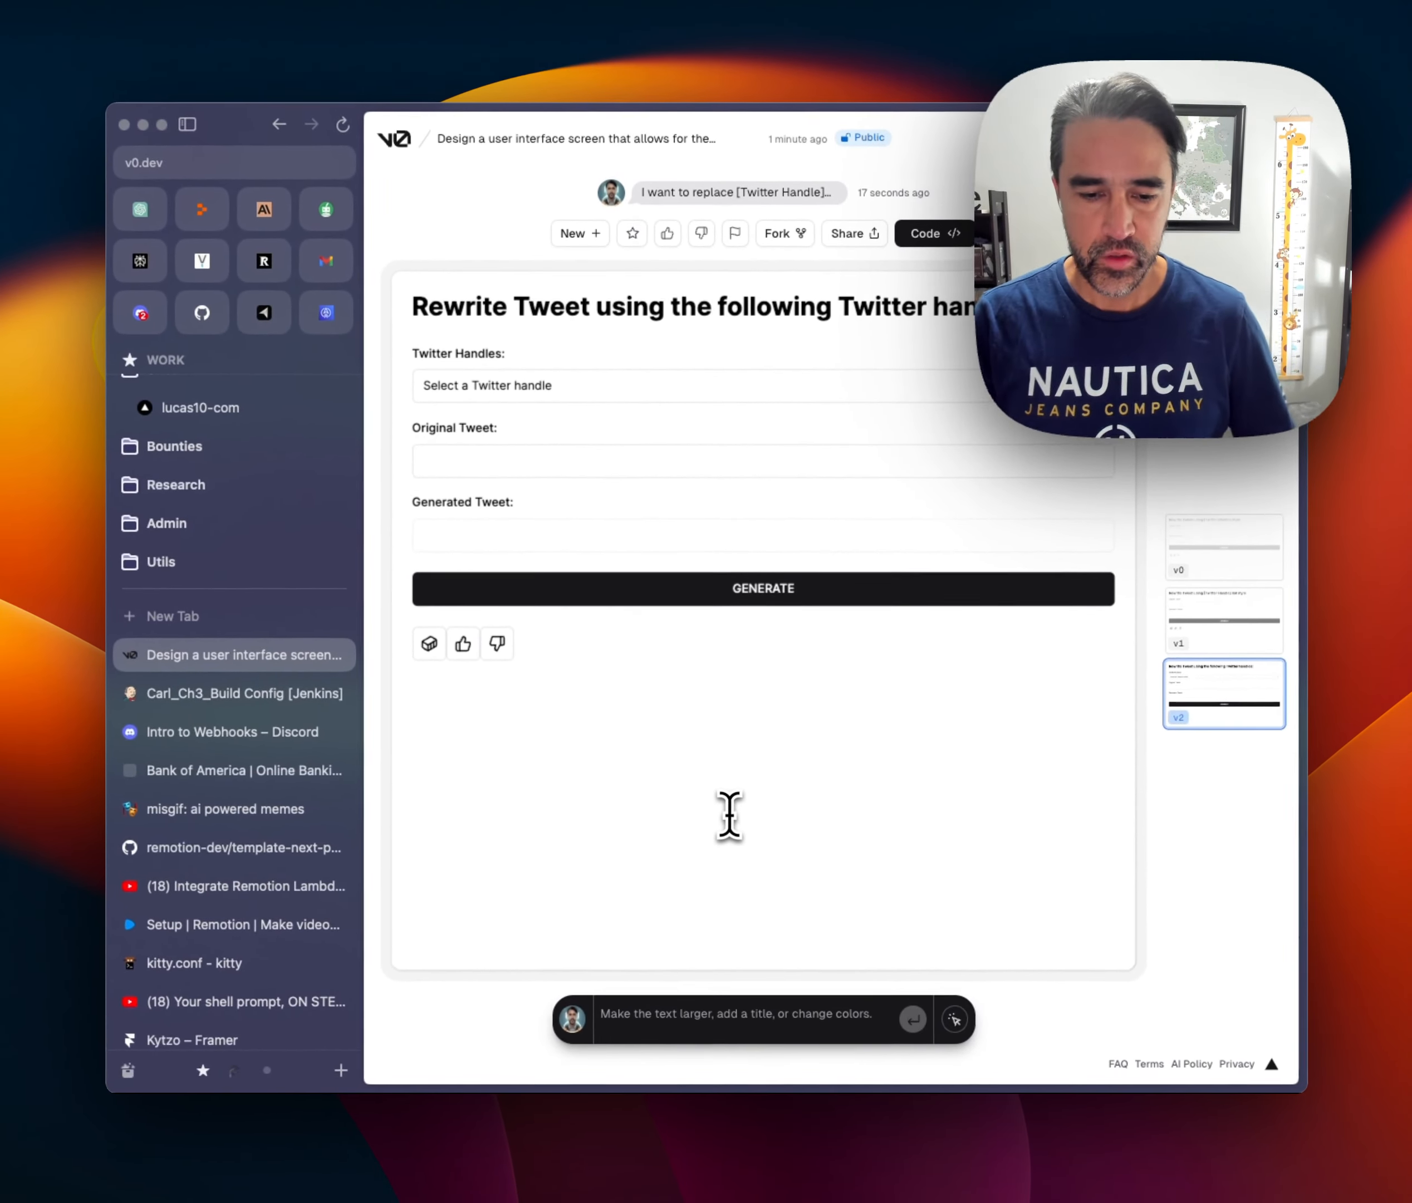
{"action": "key", "text": "Return"}
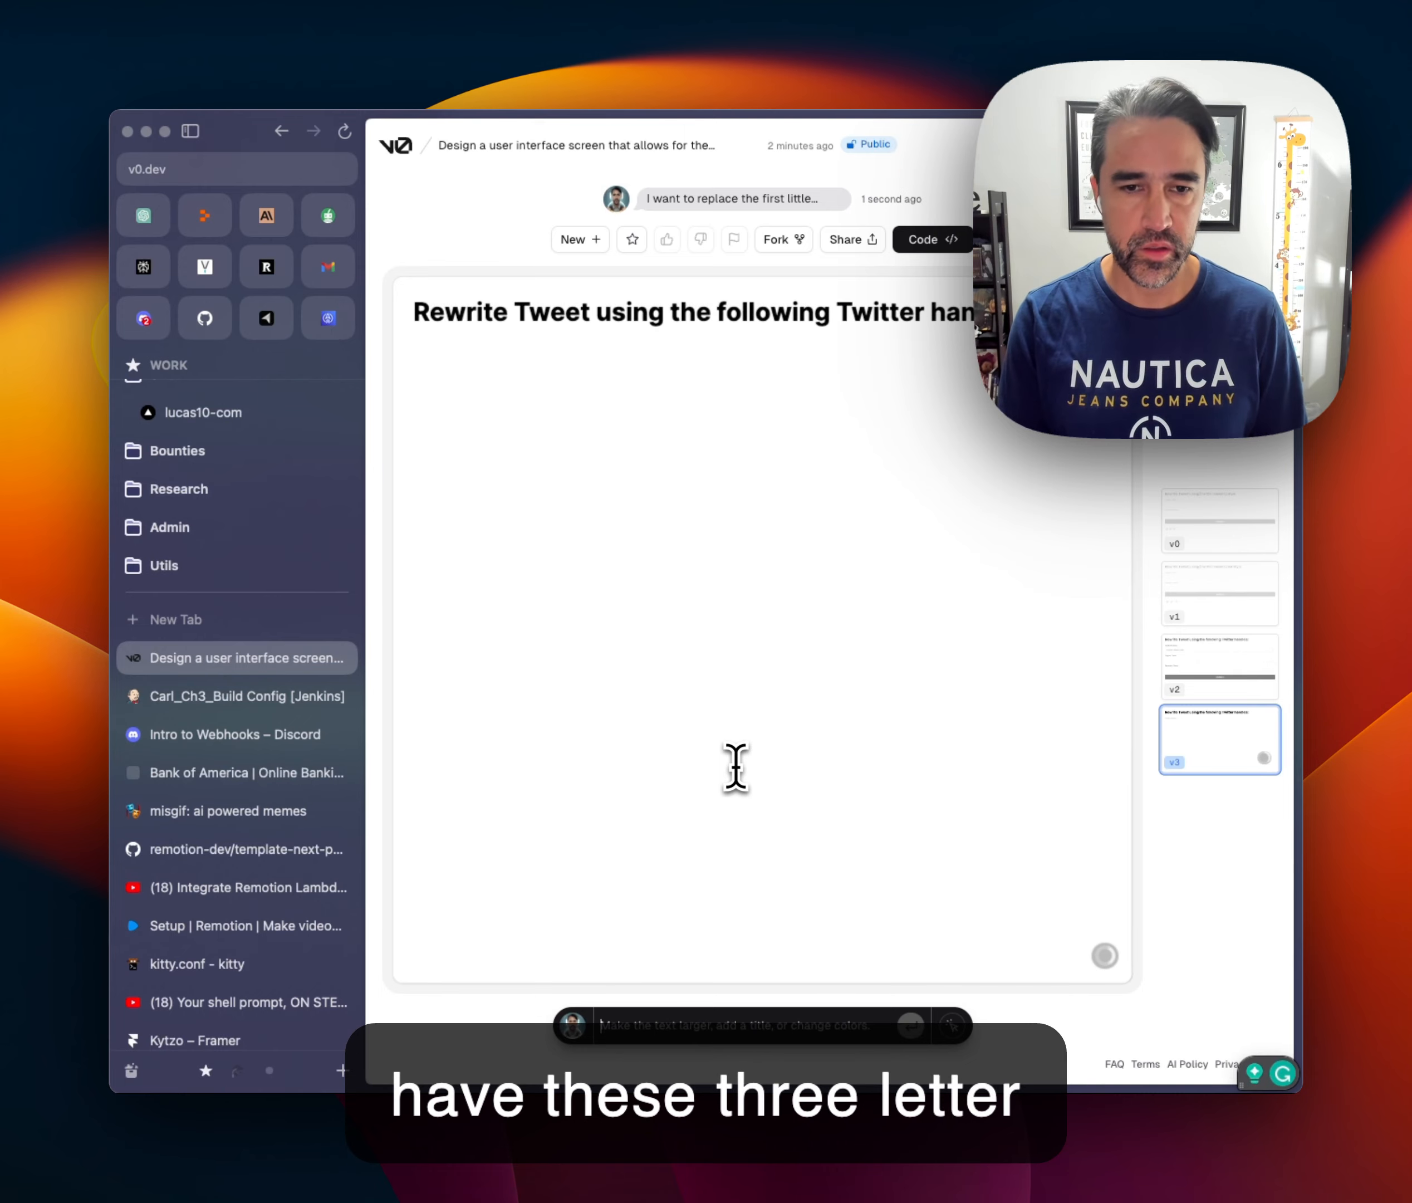
Inspect the options of the Twitter handle list in the version v3 preview and close it without choosing one
{"action": "mouse_move", "coordinate": [1223, 749]}
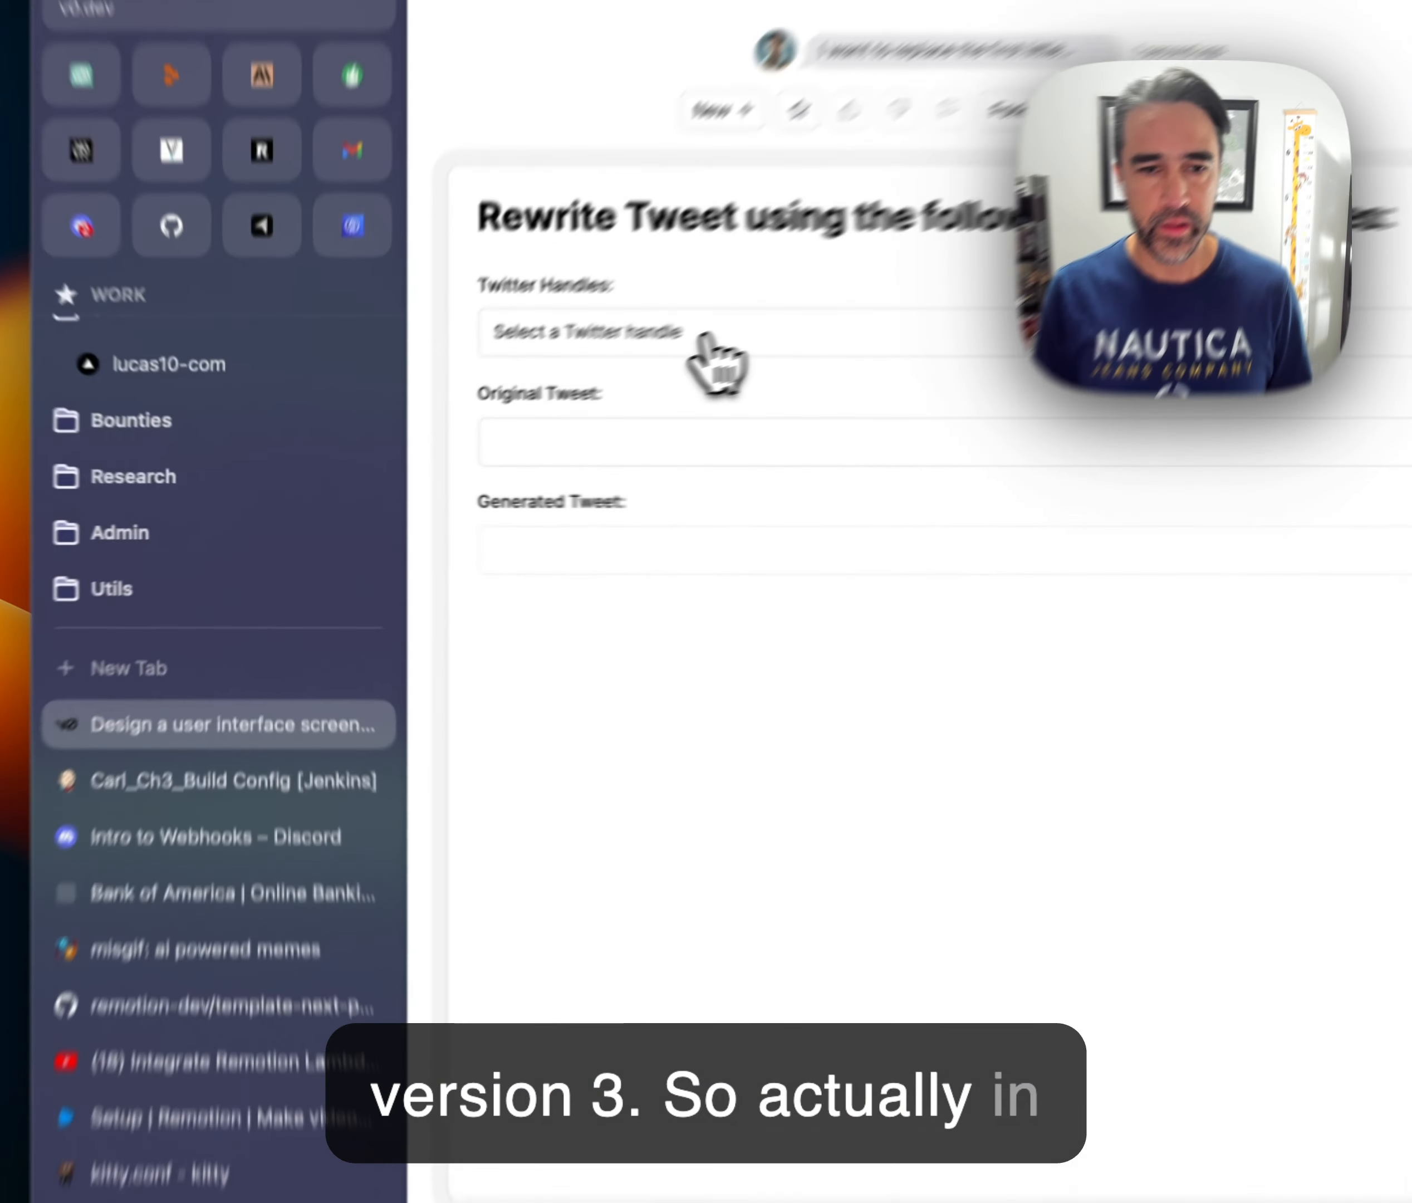
{"action": "left_click", "coordinate": [569, 394]}
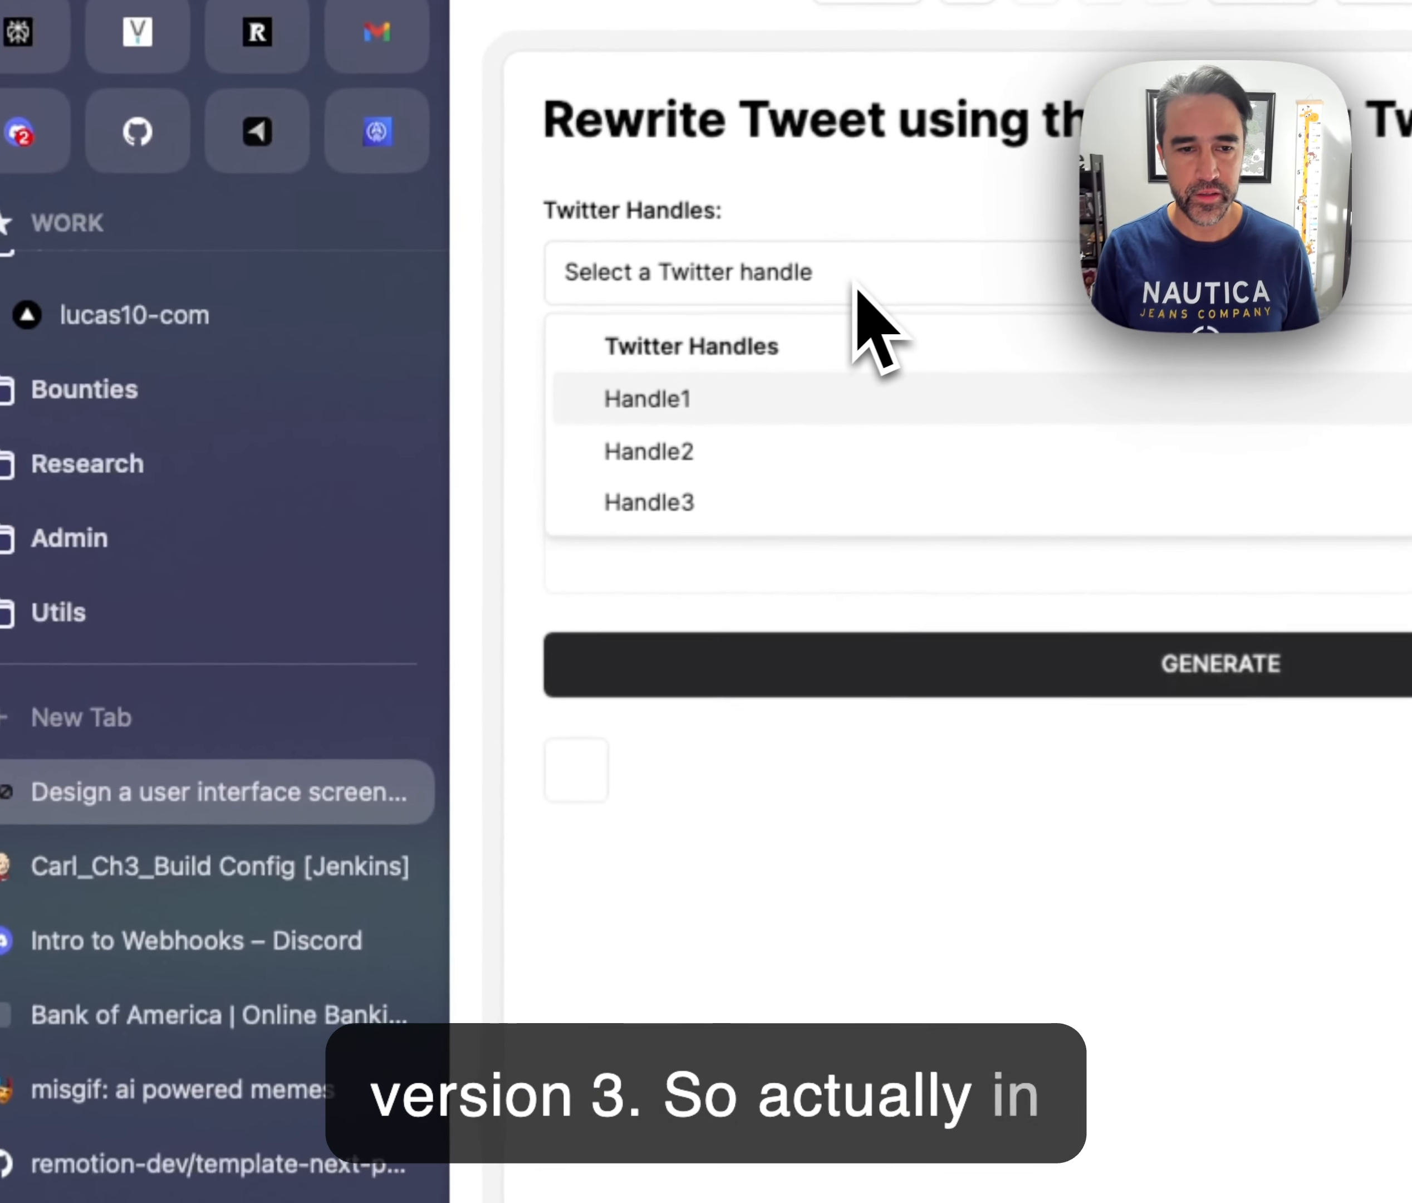
{"action": "left_click", "coordinate": [838, 298]}
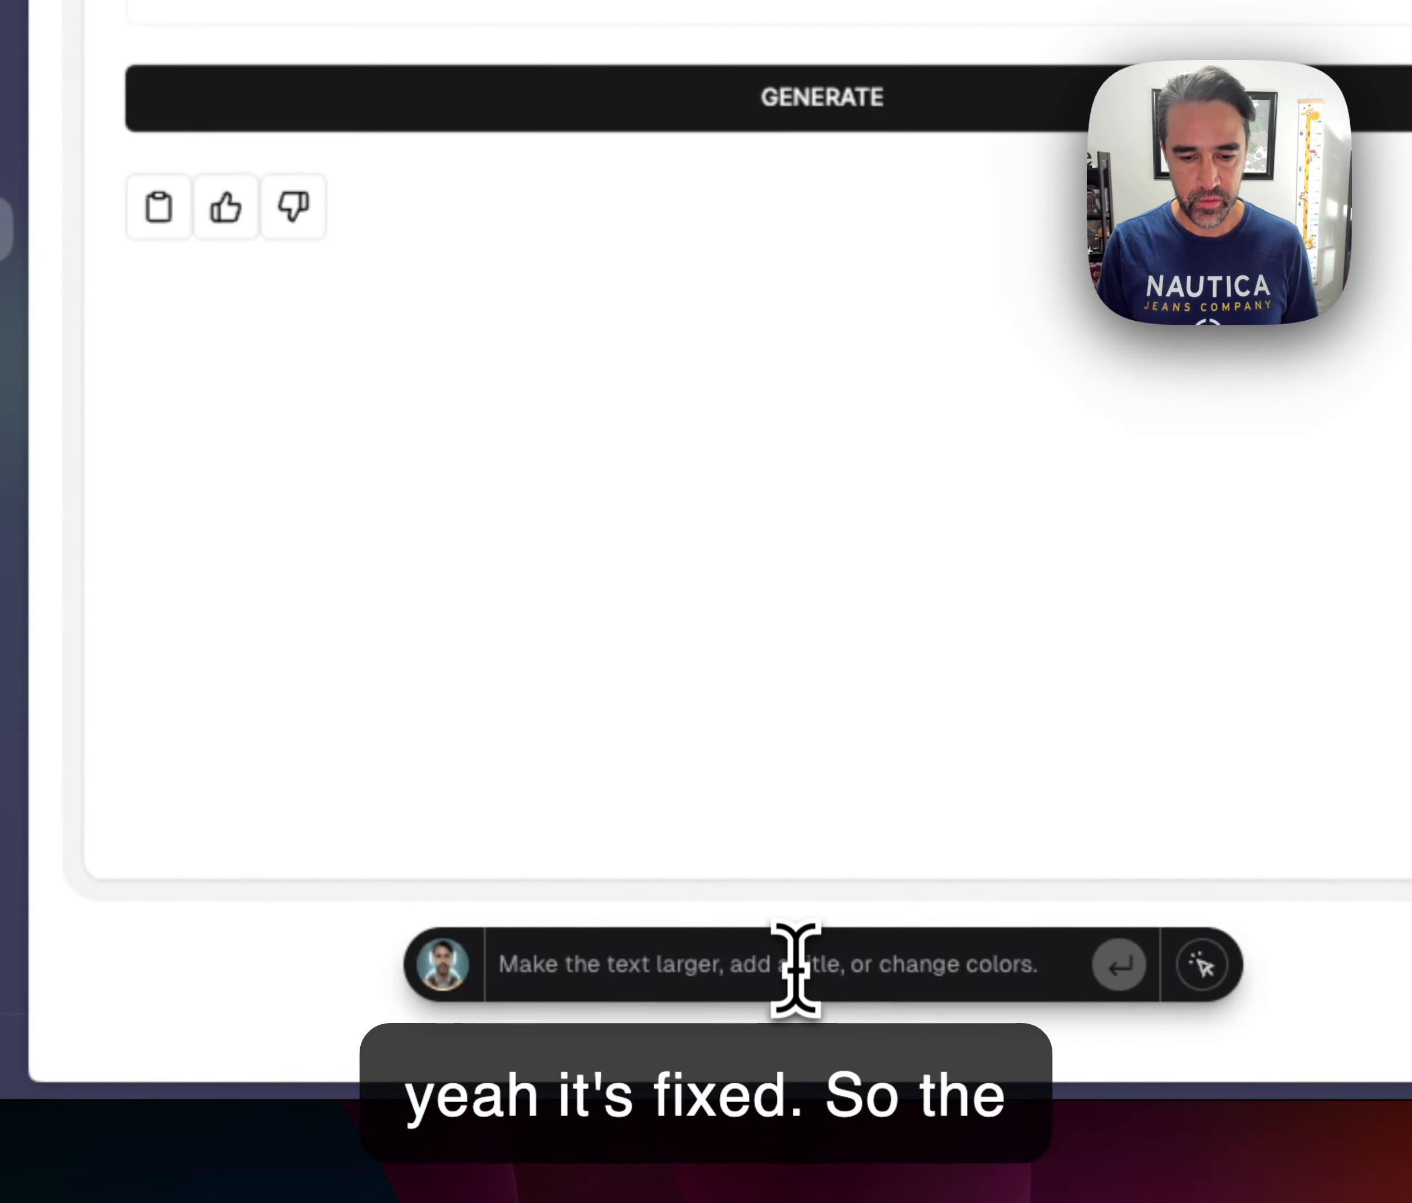
Submit the follow-up request "I'd like to move the three little buttons from the bottom to the right" for the generated design
{"action": "left_click", "coordinate": [795, 967]}
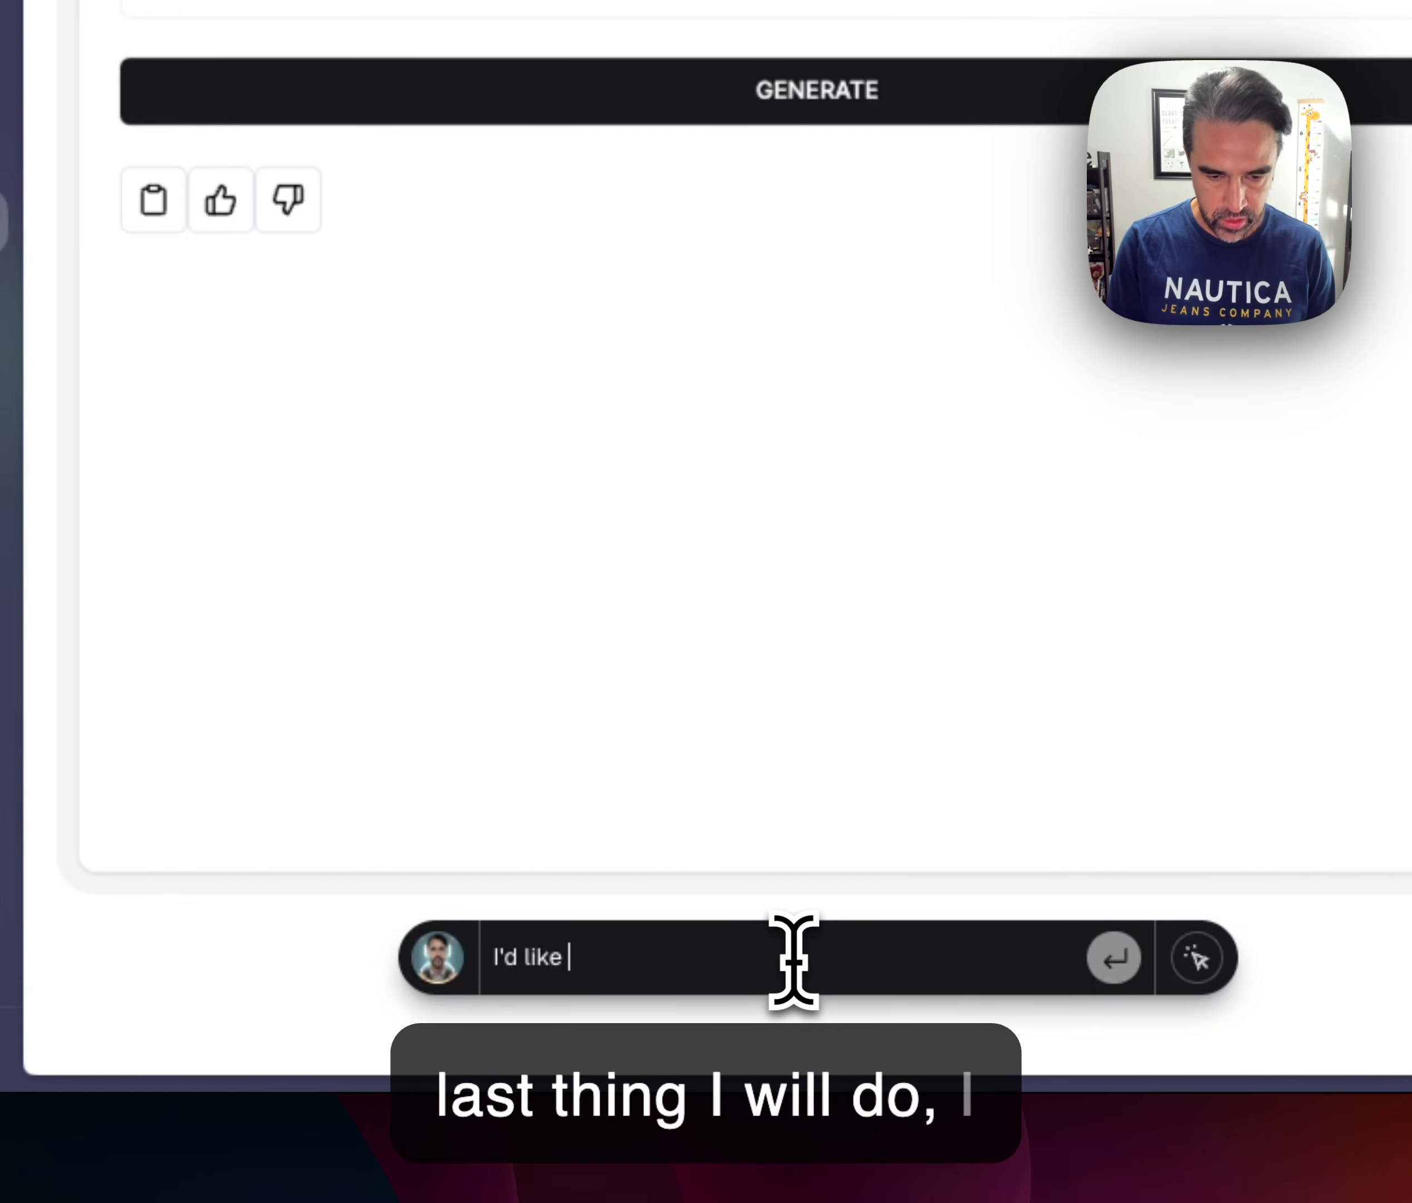
{"action": "type", "text": "I'd like to move the three little b"}
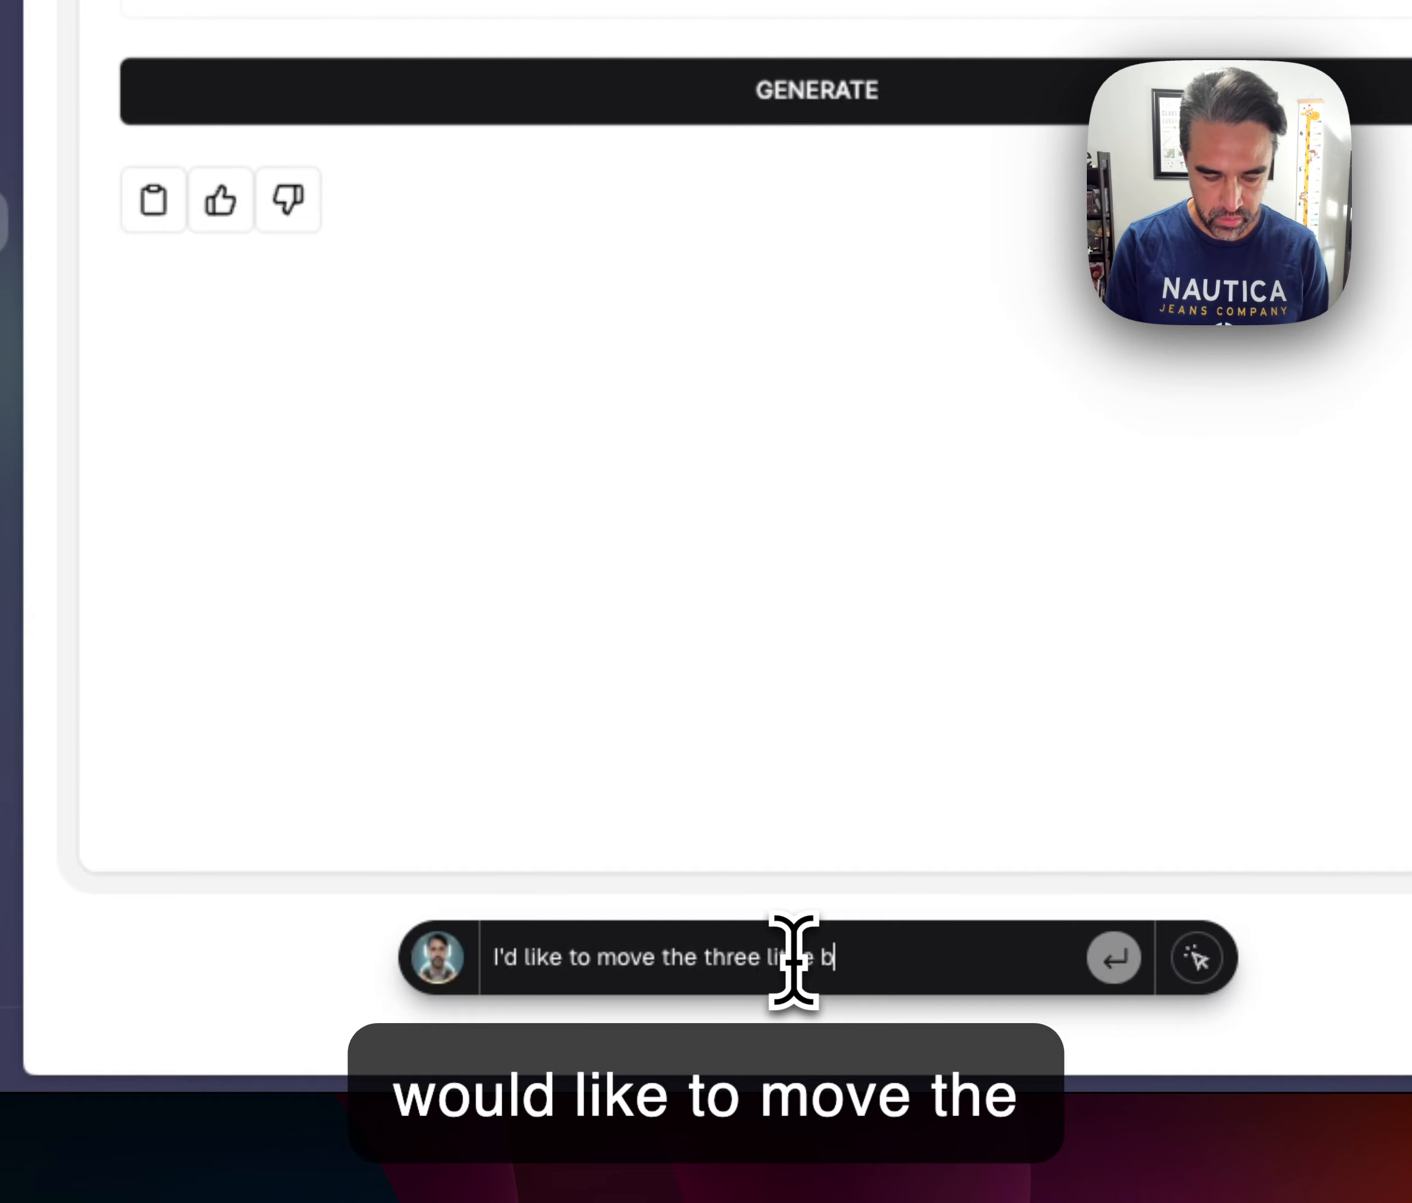
{"action": "type", "text": "i"}
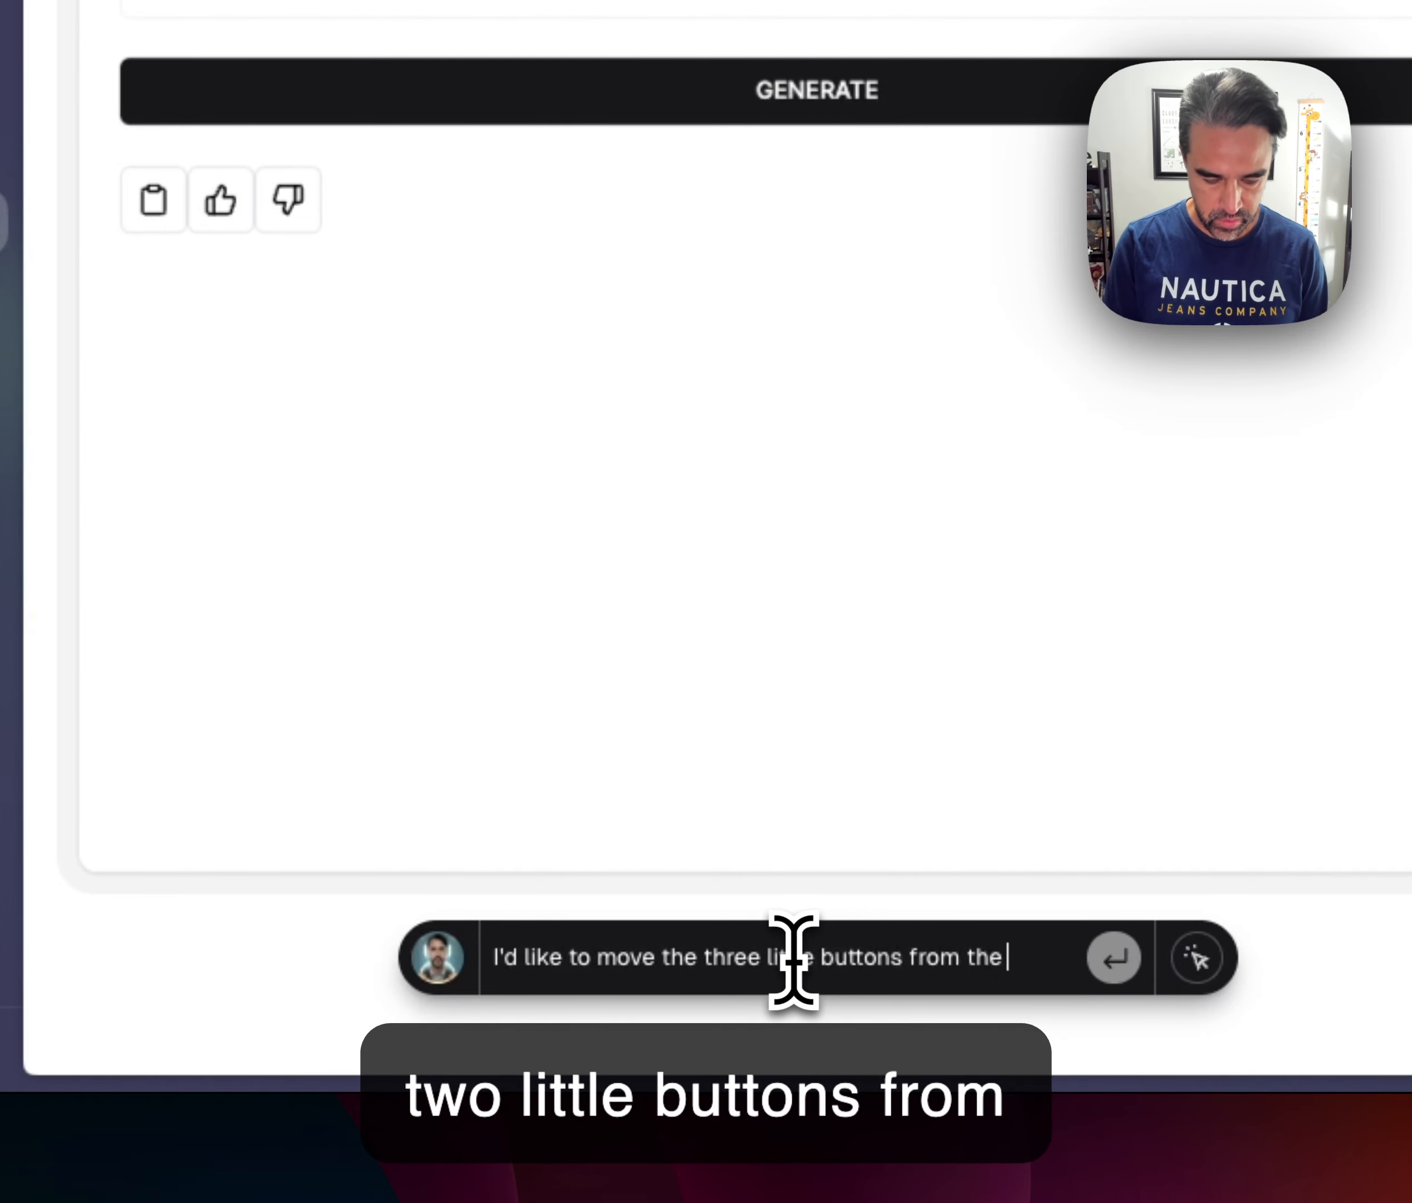
{"action": "type", "text": " to the right"}
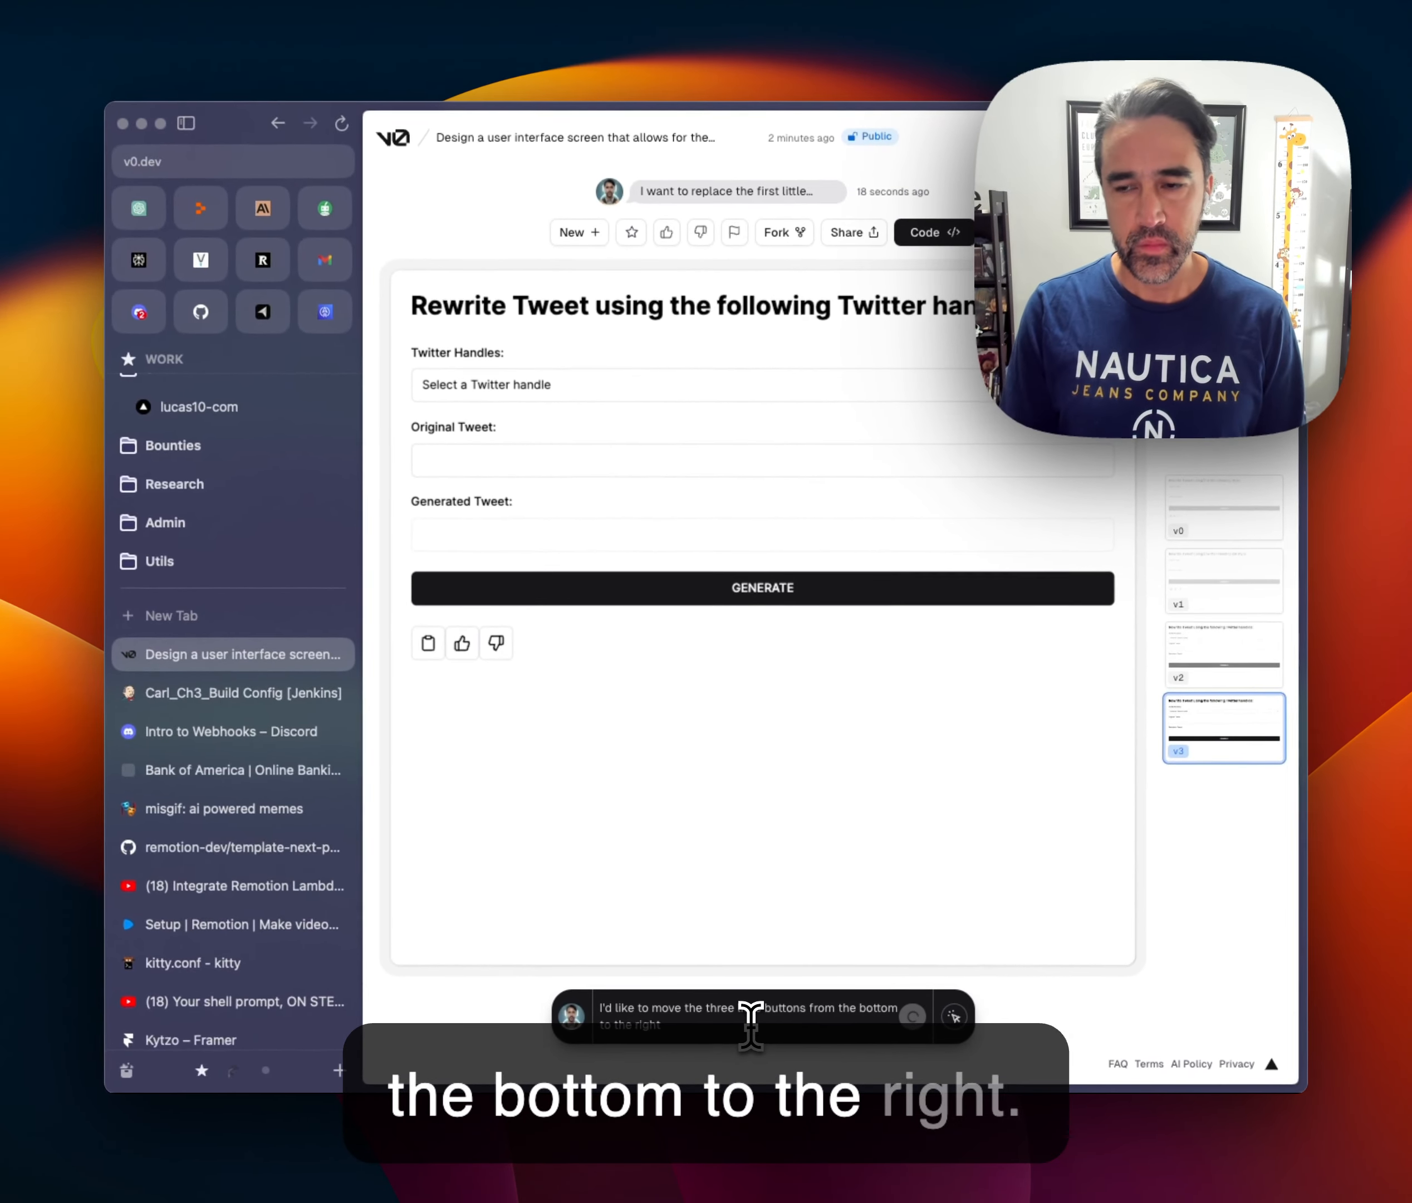
{"action": "key", "text": "Return"}
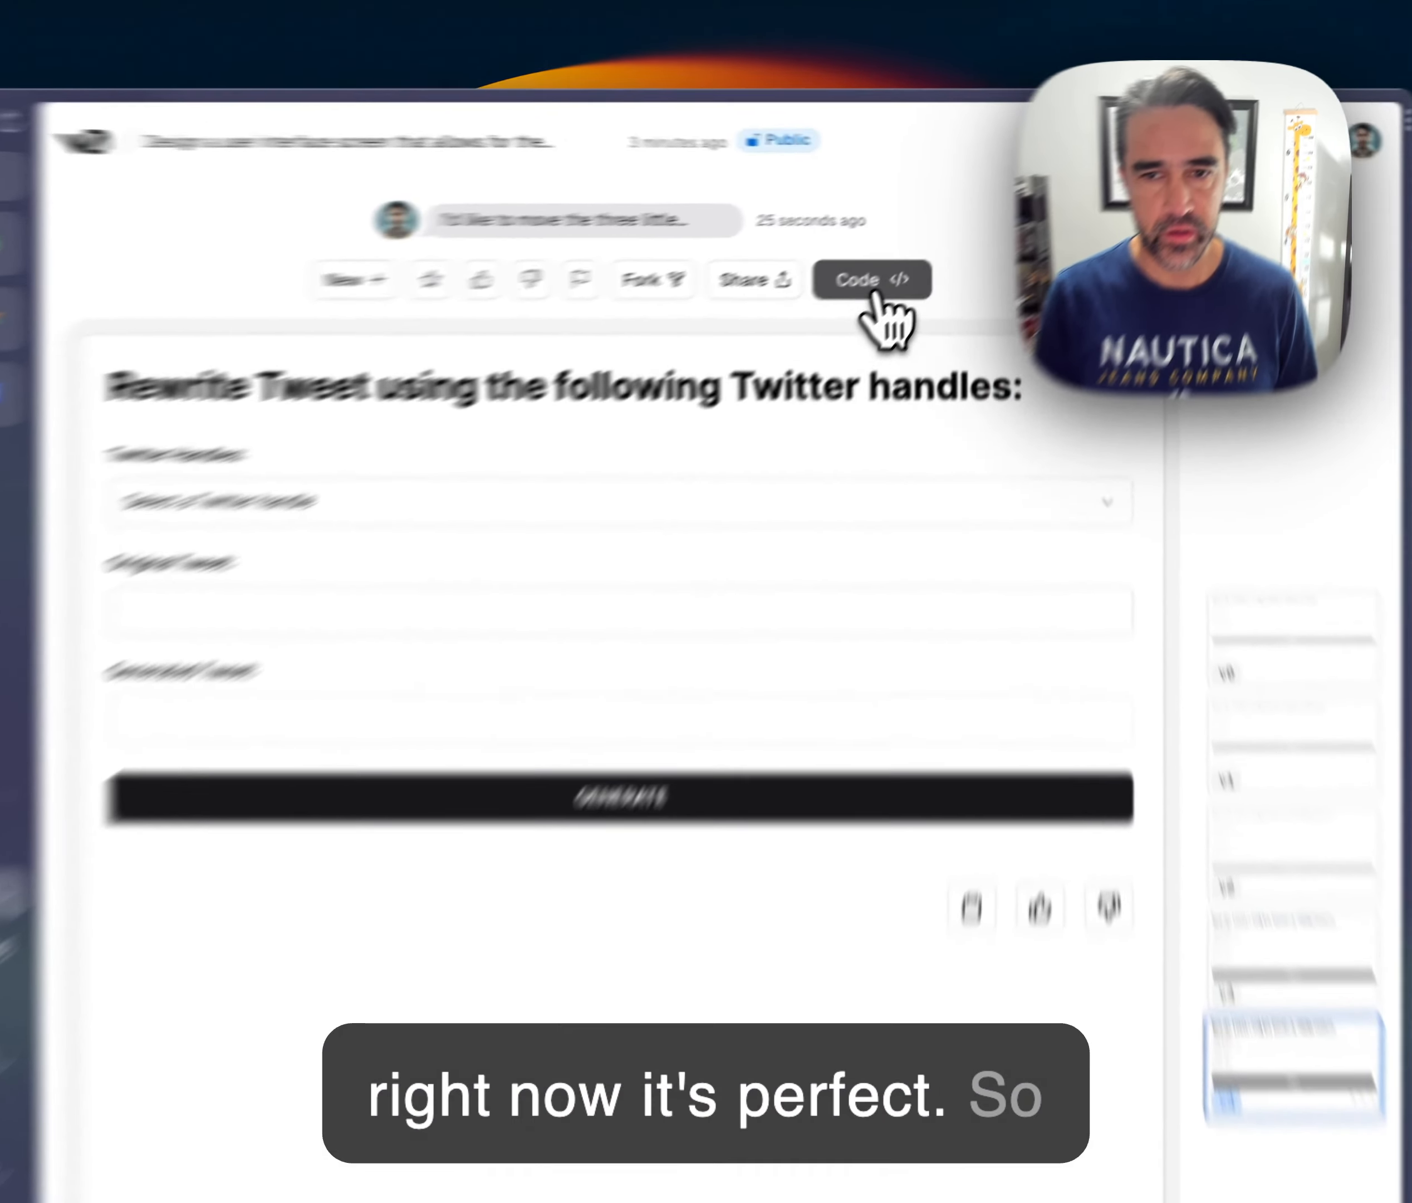
Open the React code of version v4 and examine the SVG icon buttons, the imports and the Twitter handle select markup
{"action": "left_click", "coordinate": [934, 243]}
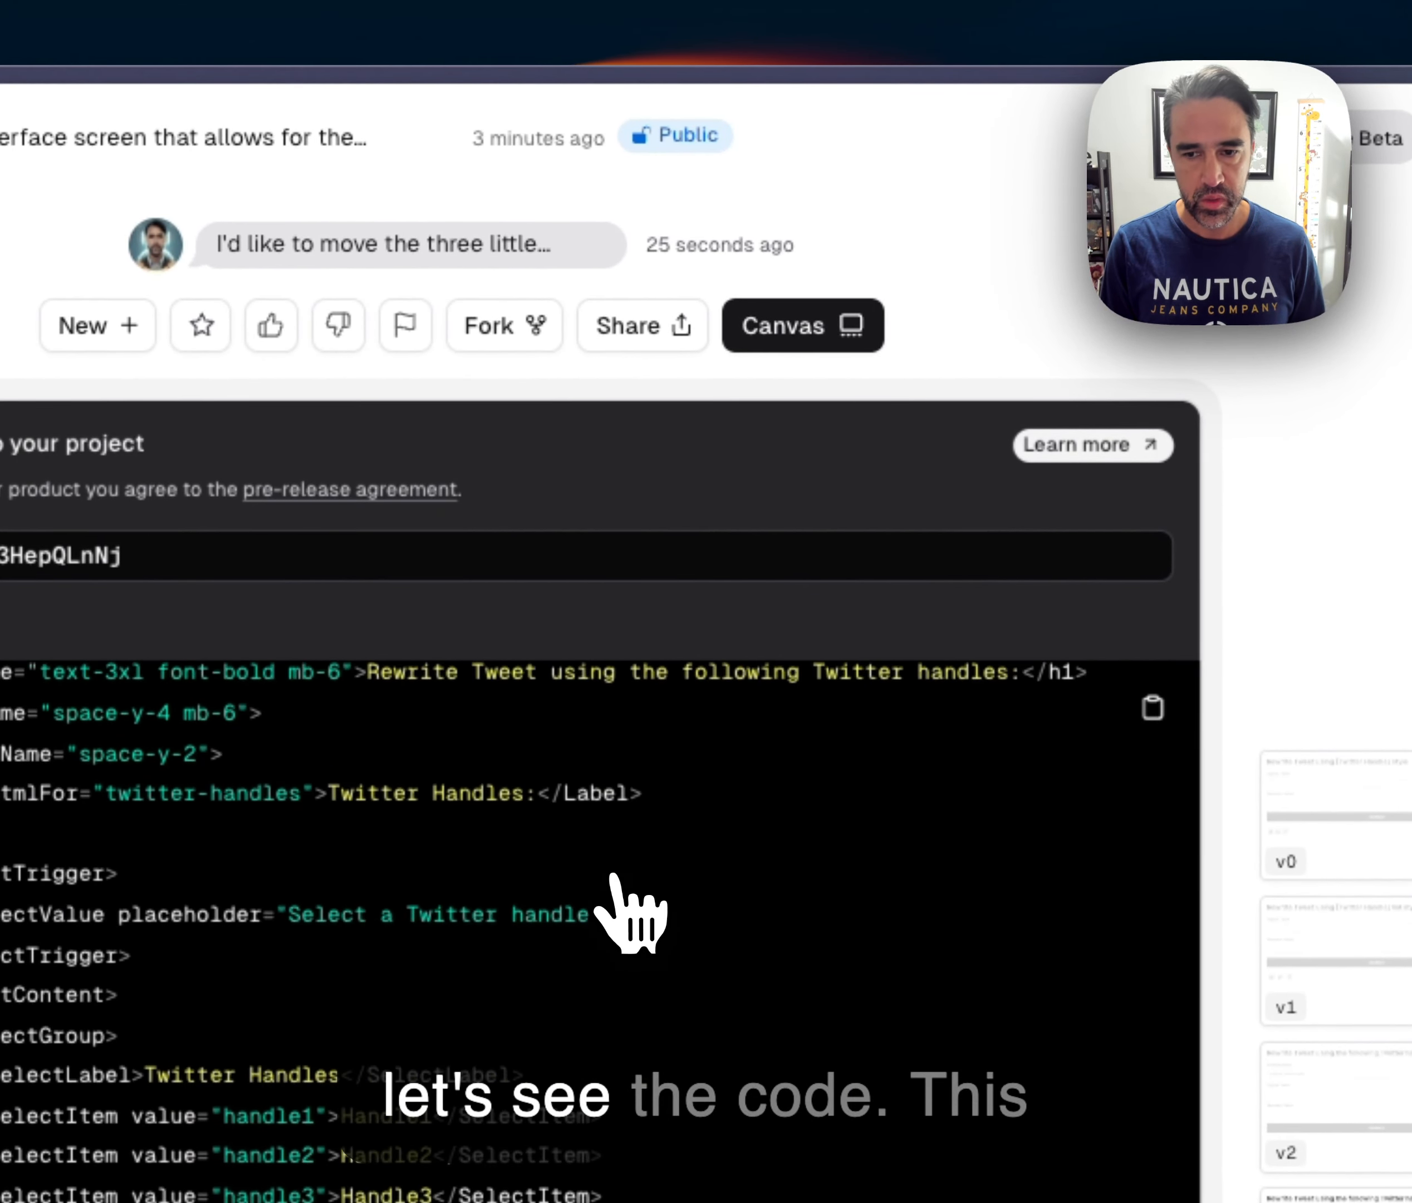
{"action": "scroll", "coordinate": [620, 886], "scroll_direction": "down", "scroll_amount": 10}
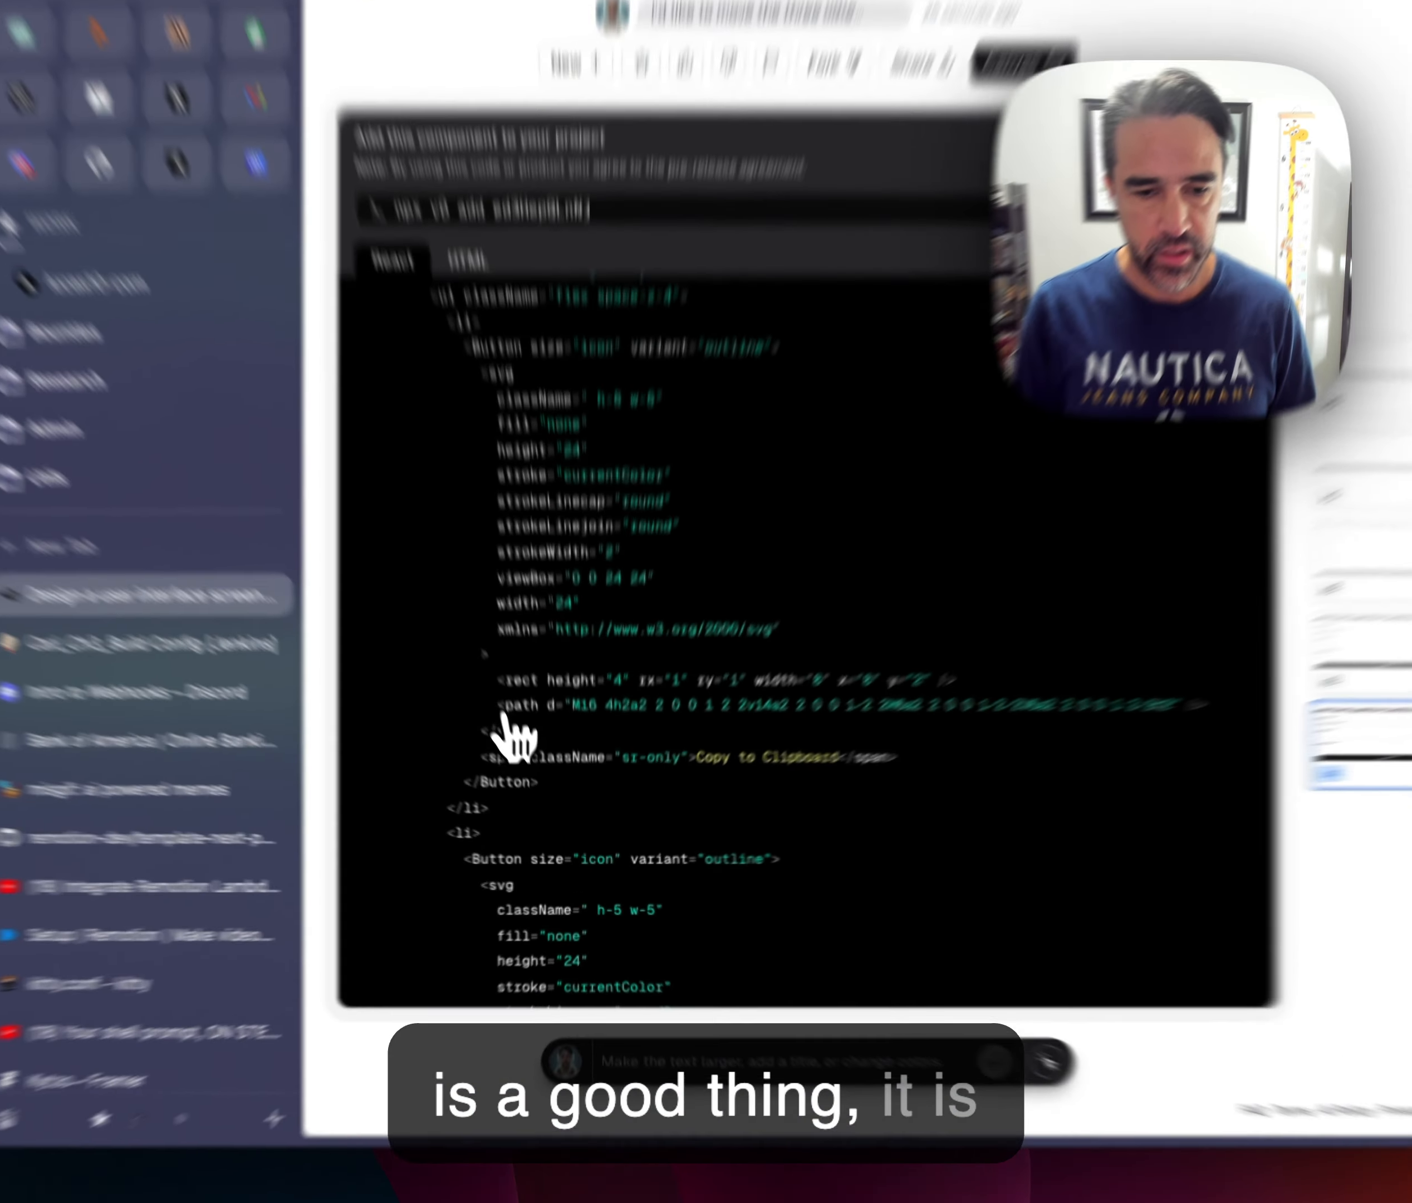
{"action": "left_click_drag", "start_coordinate": [524, 746], "coordinate": [1075, 748]}
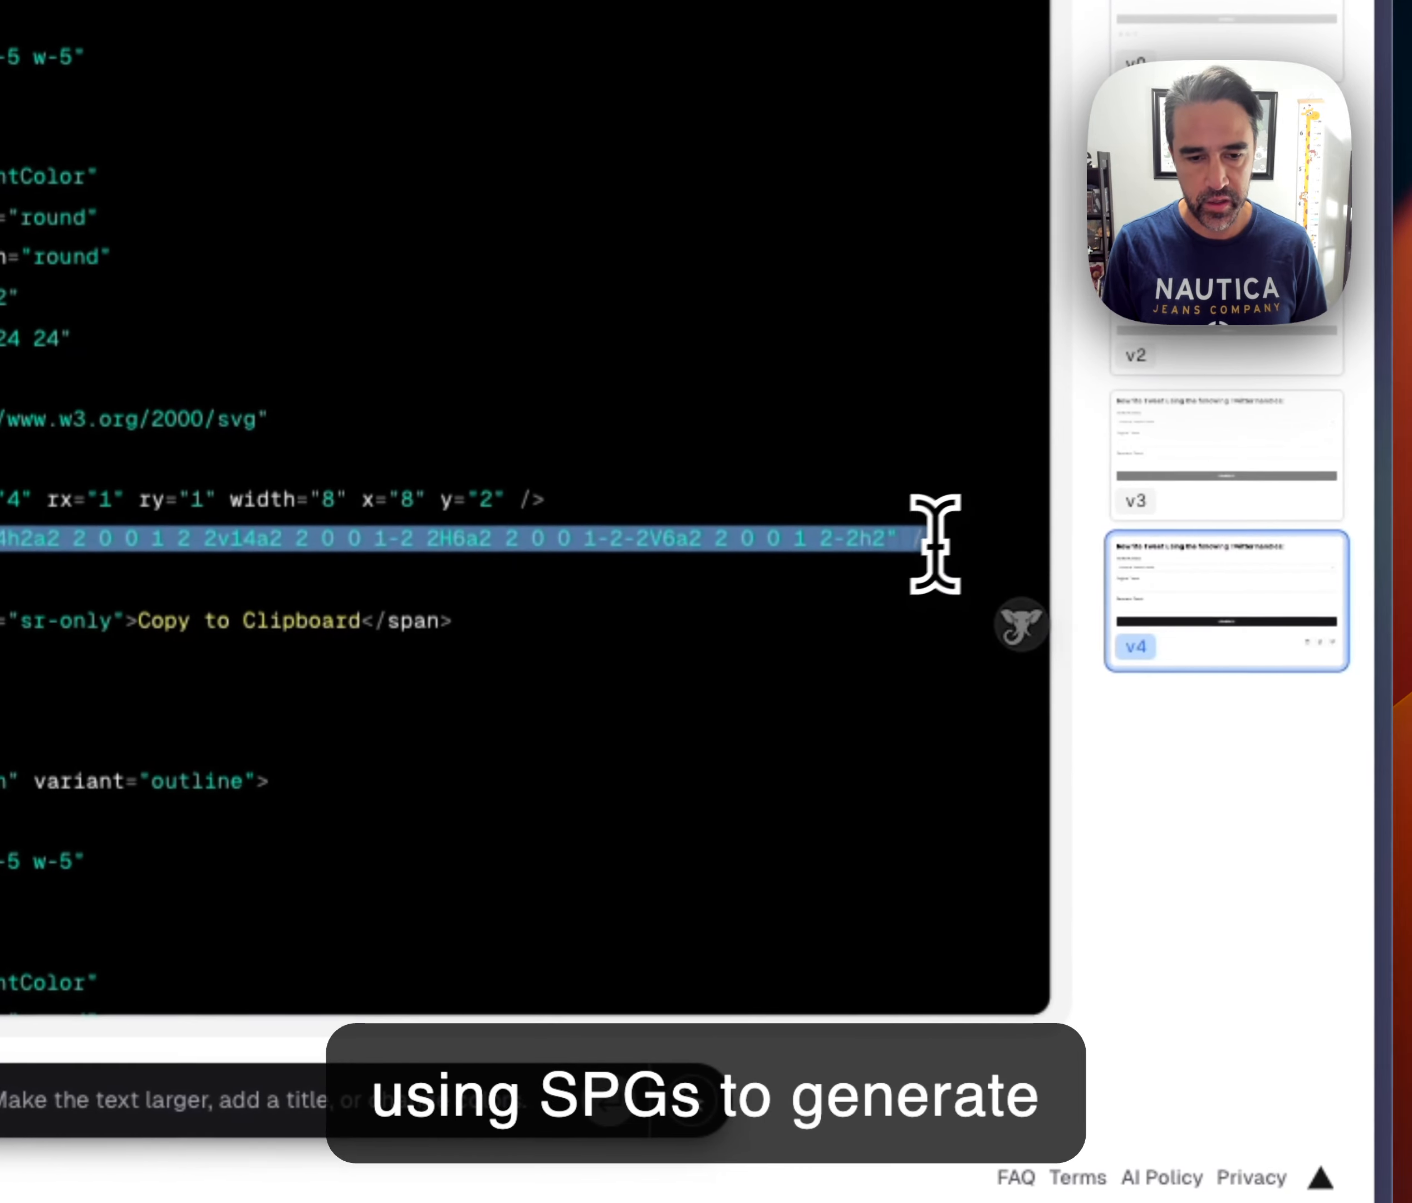
{"action": "scroll", "coordinate": [674, 665], "scroll_direction": "down", "scroll_amount": 5}
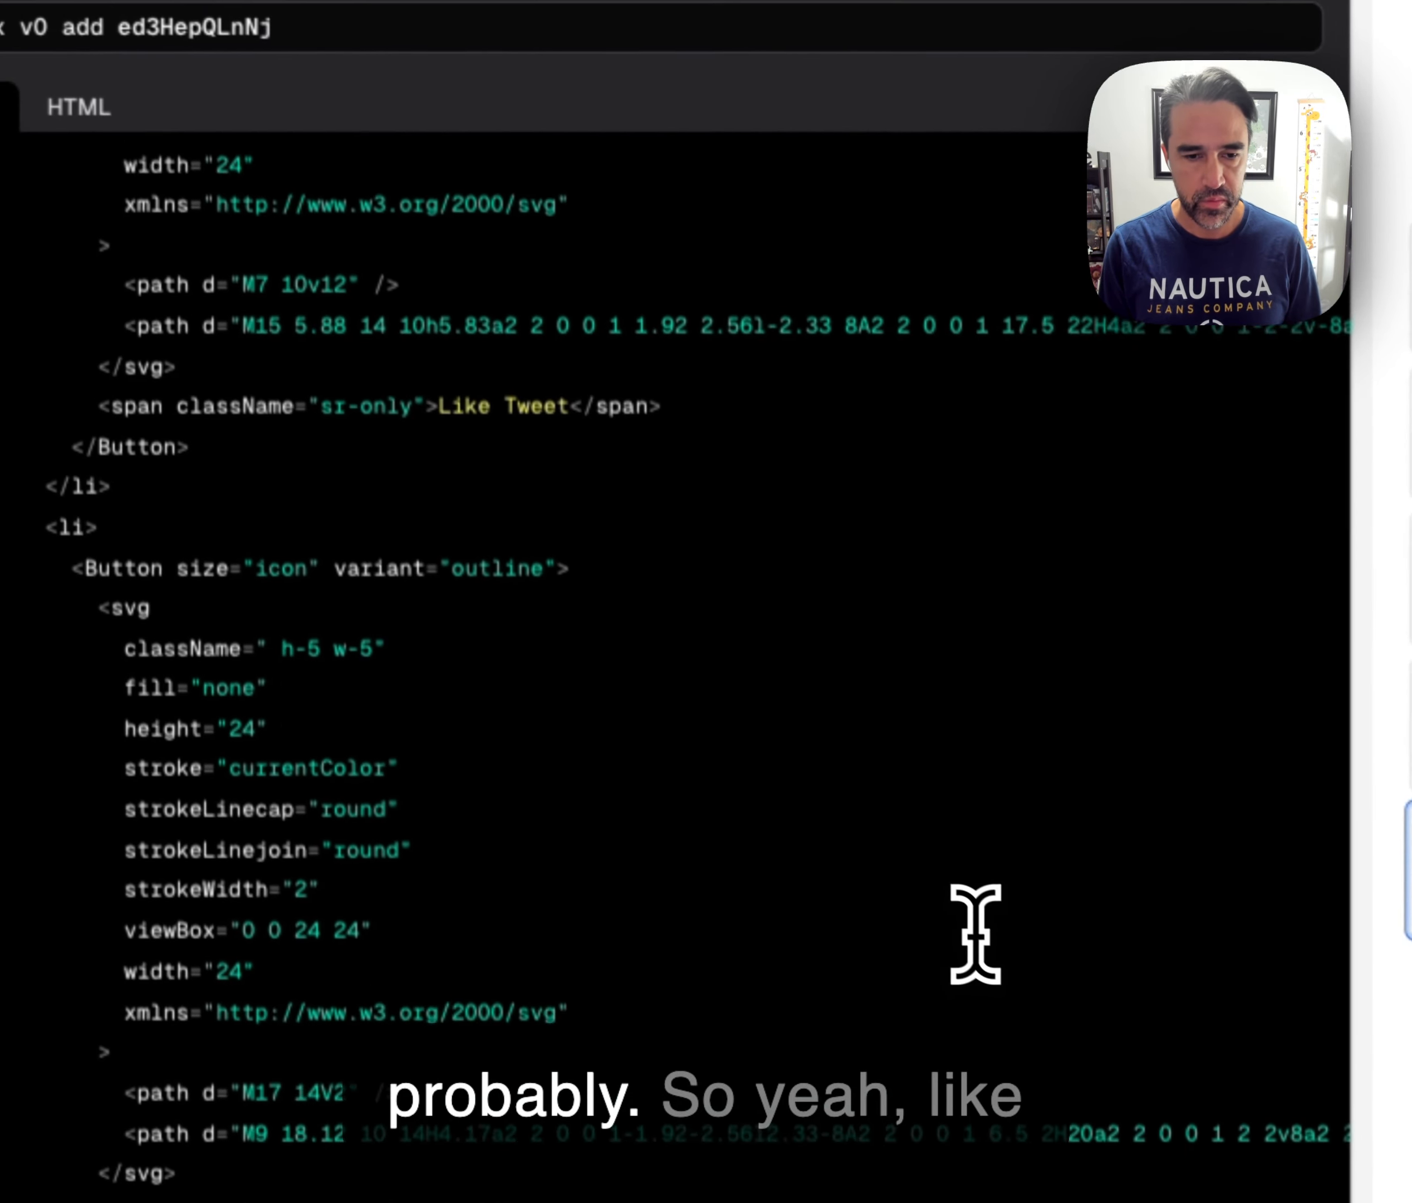
{"action": "scroll", "coordinate": [976, 934], "scroll_direction": "down", "scroll_amount": 5}
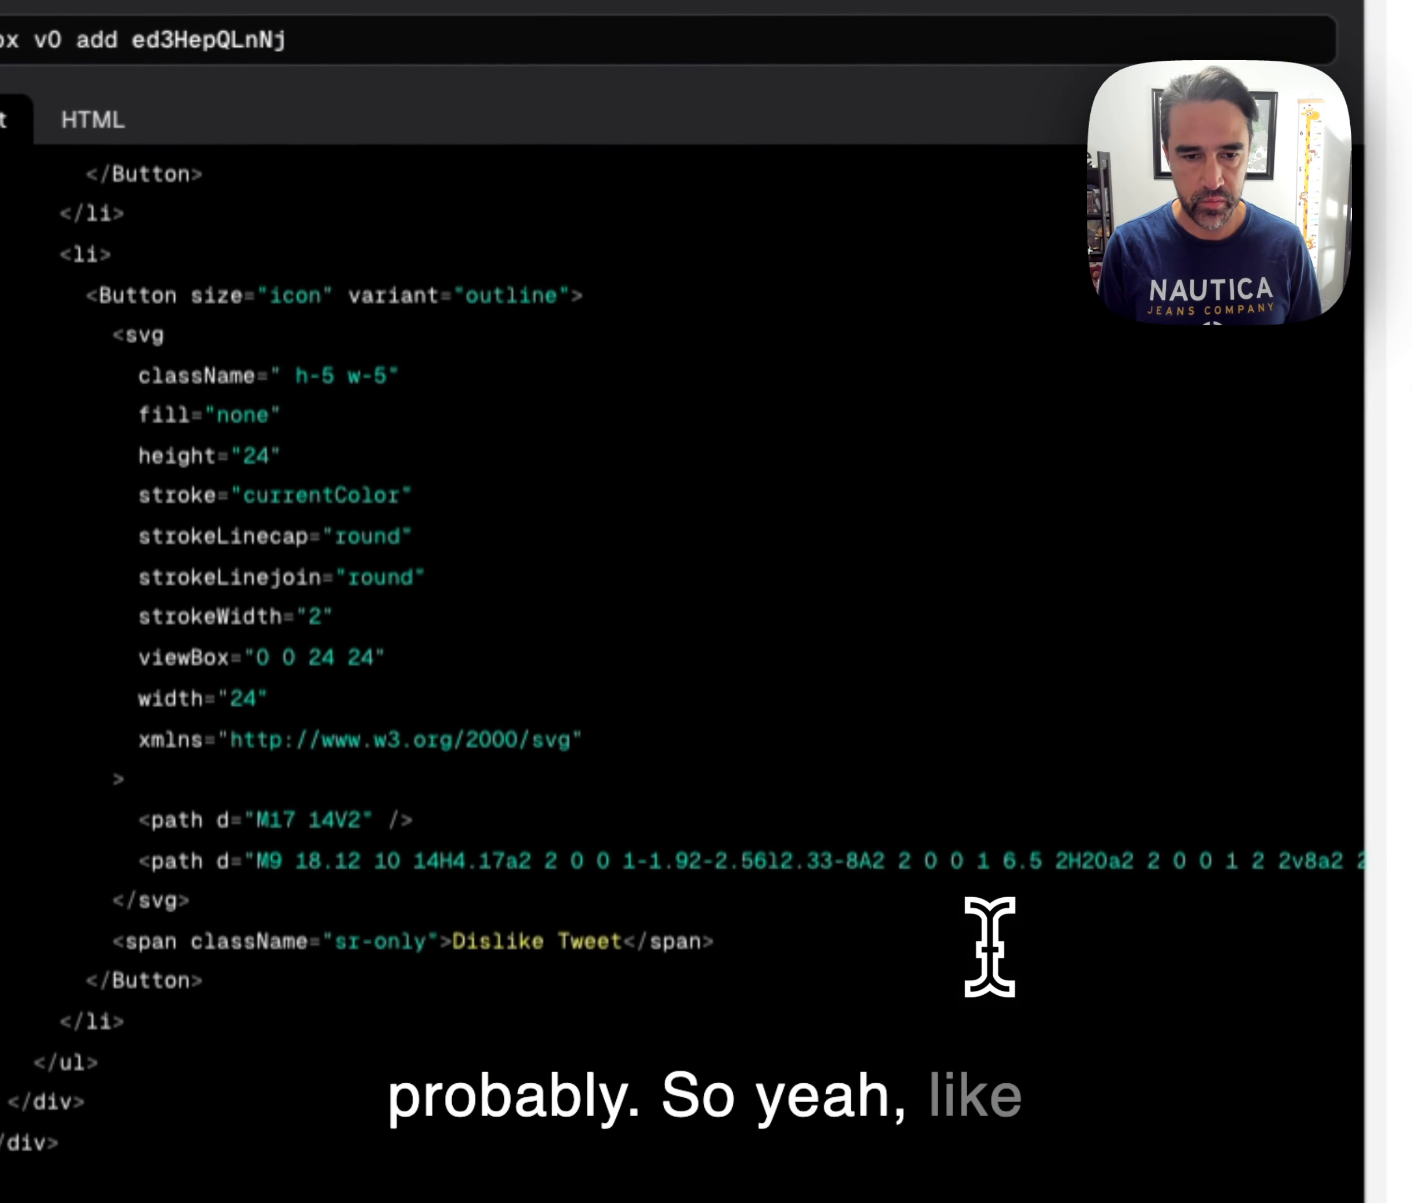
{"action": "scroll", "coordinate": [976, 934], "scroll_direction": "up", "scroll_amount": 3}
{"action": "scroll", "coordinate": [493, 964], "scroll_direction": "down", "scroll_amount": 5}
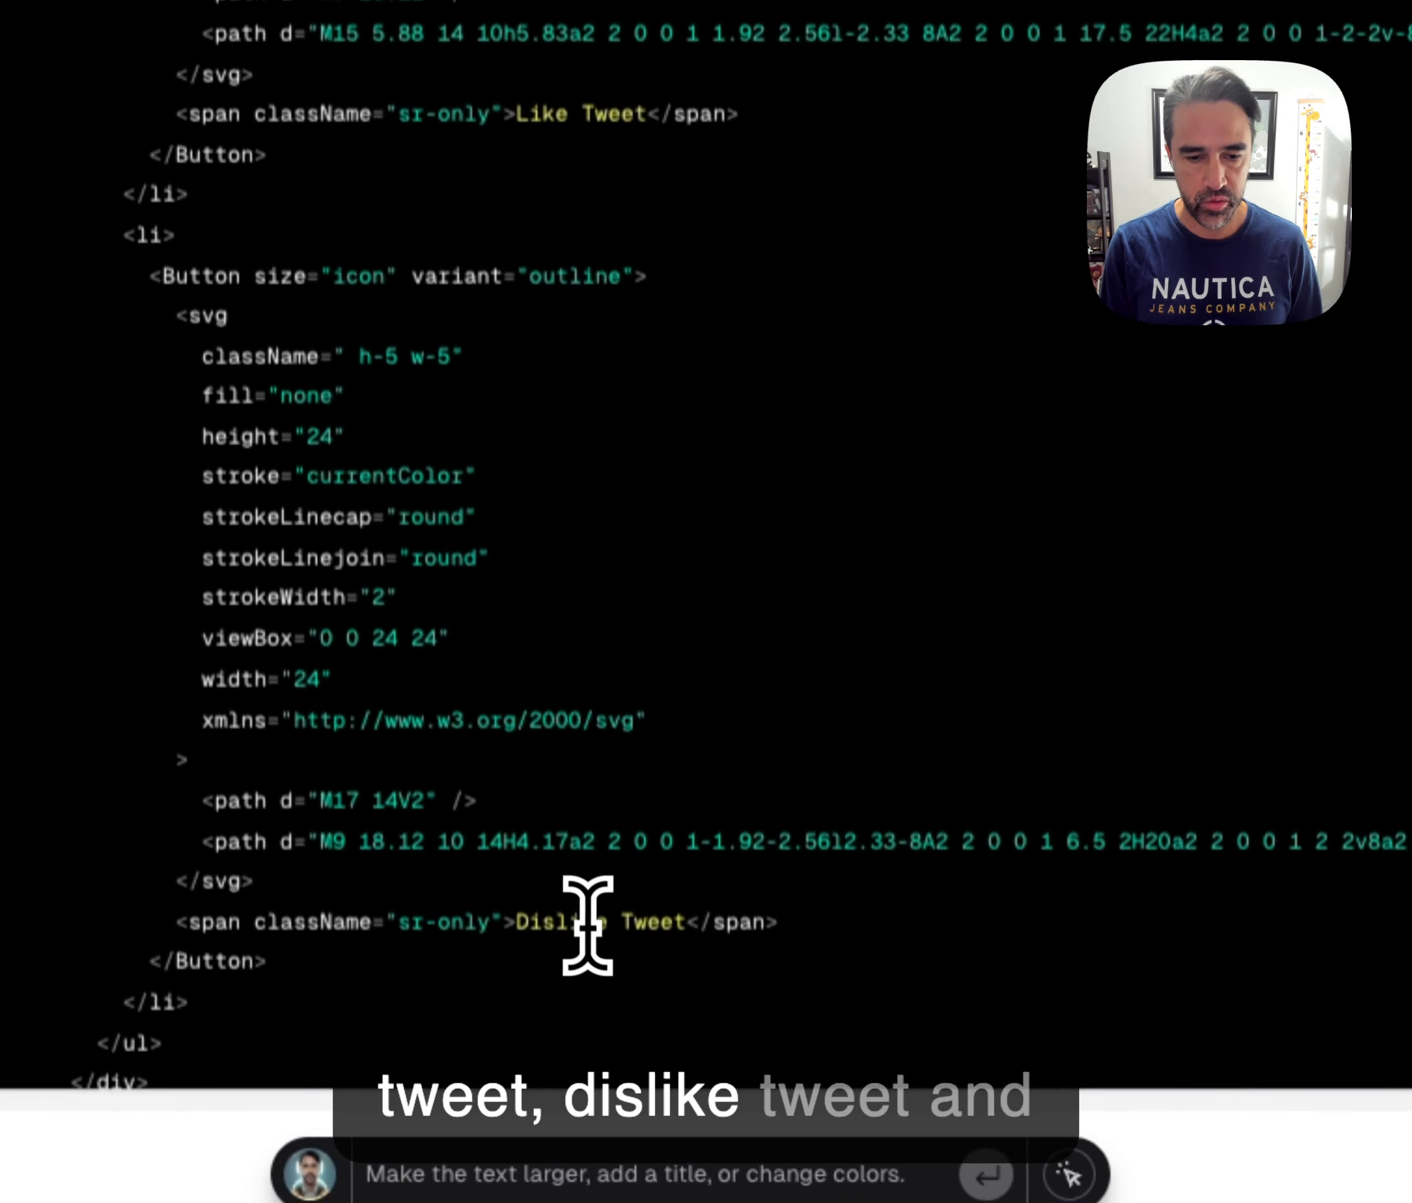
{"action": "scroll", "coordinate": [796, 604], "scroll_direction": "up", "scroll_amount": 10}
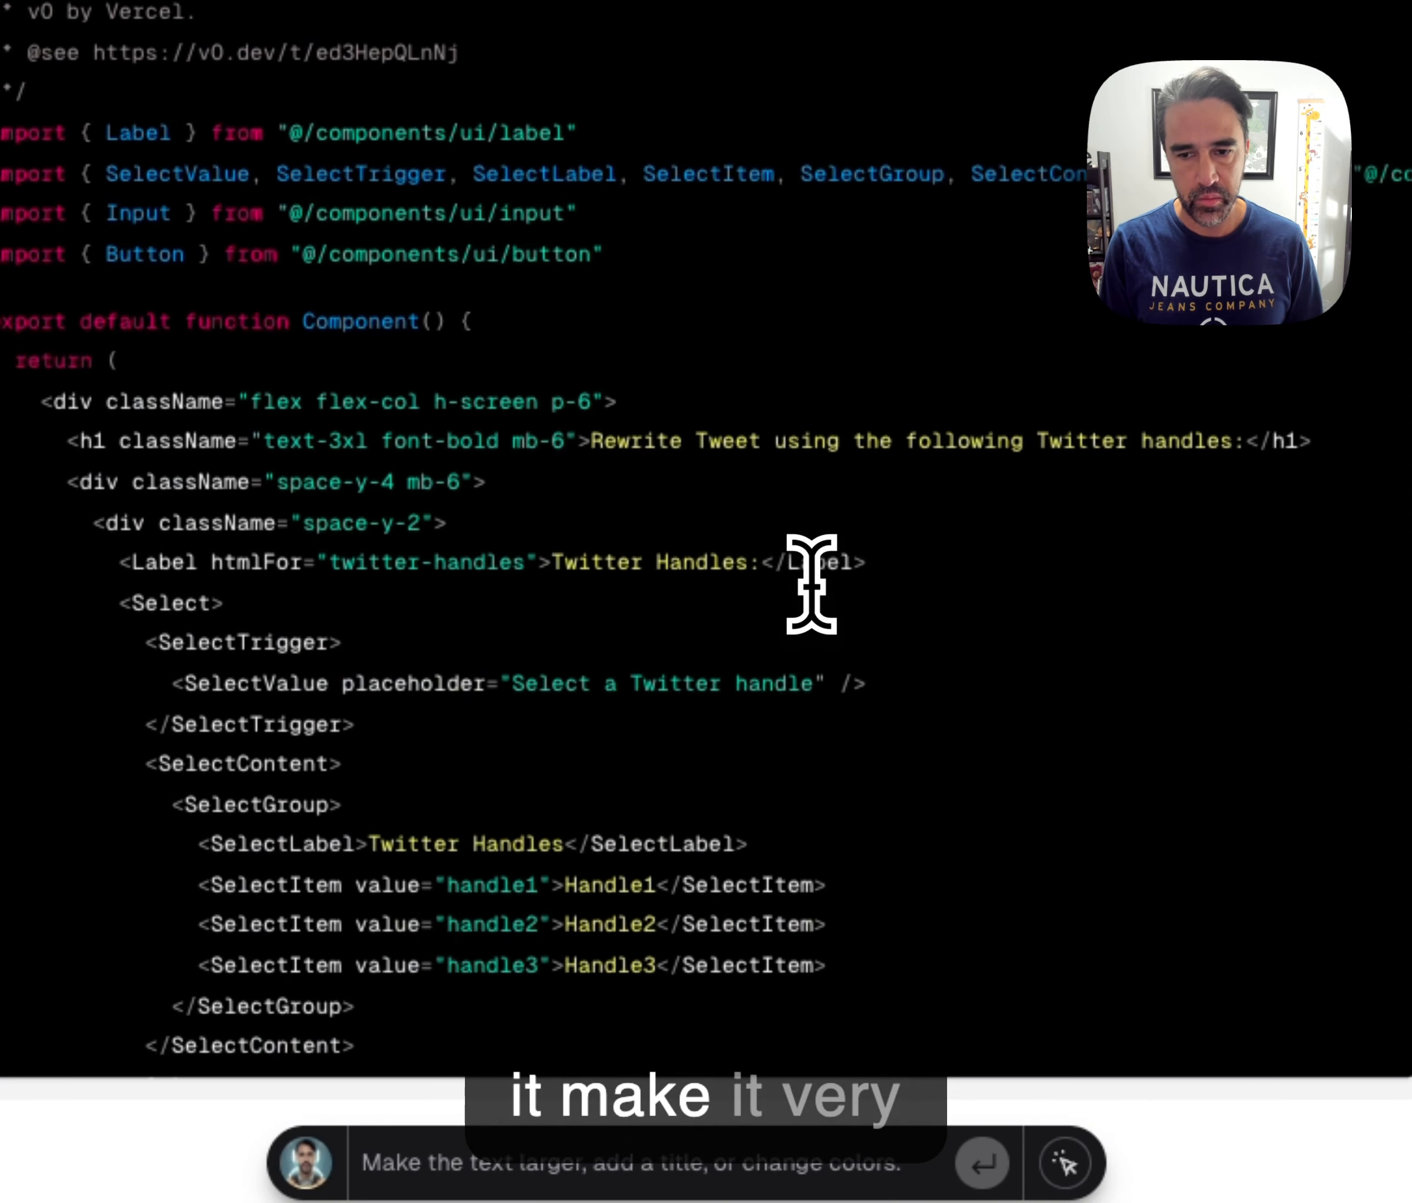